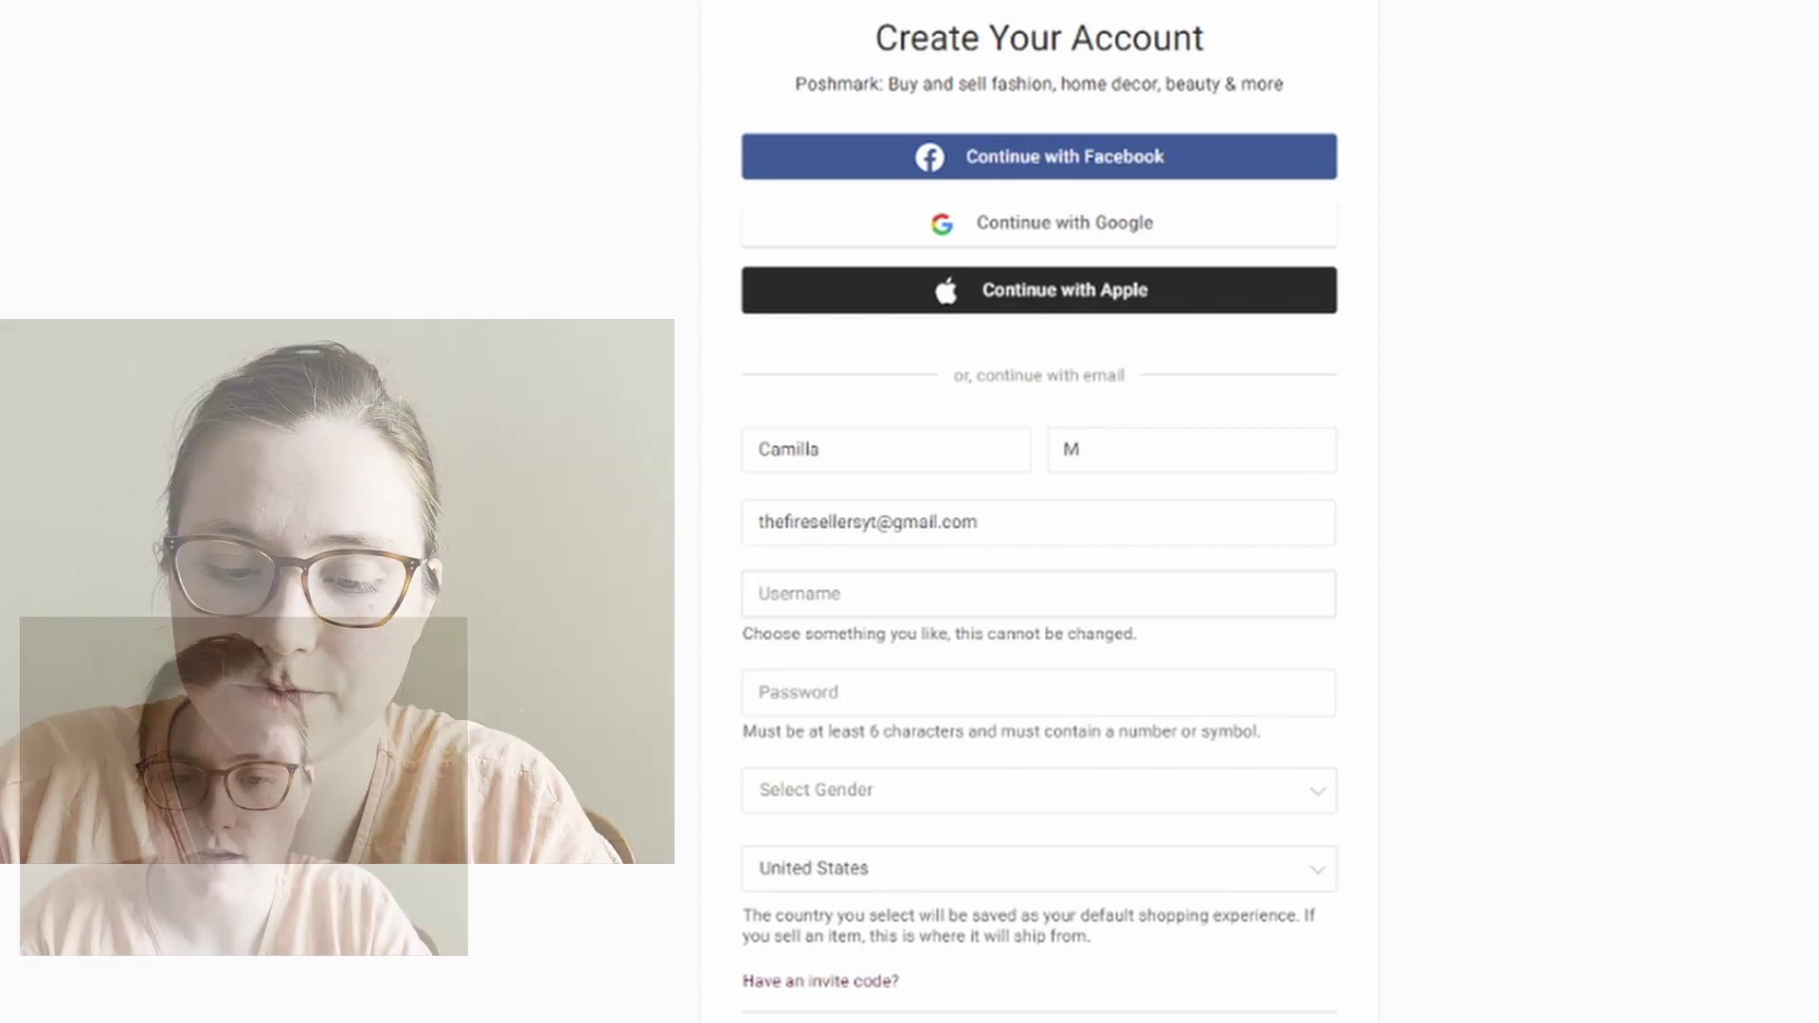
# Enter the chosen username in the Create Your Account form
pyautogui.write('firesellers')
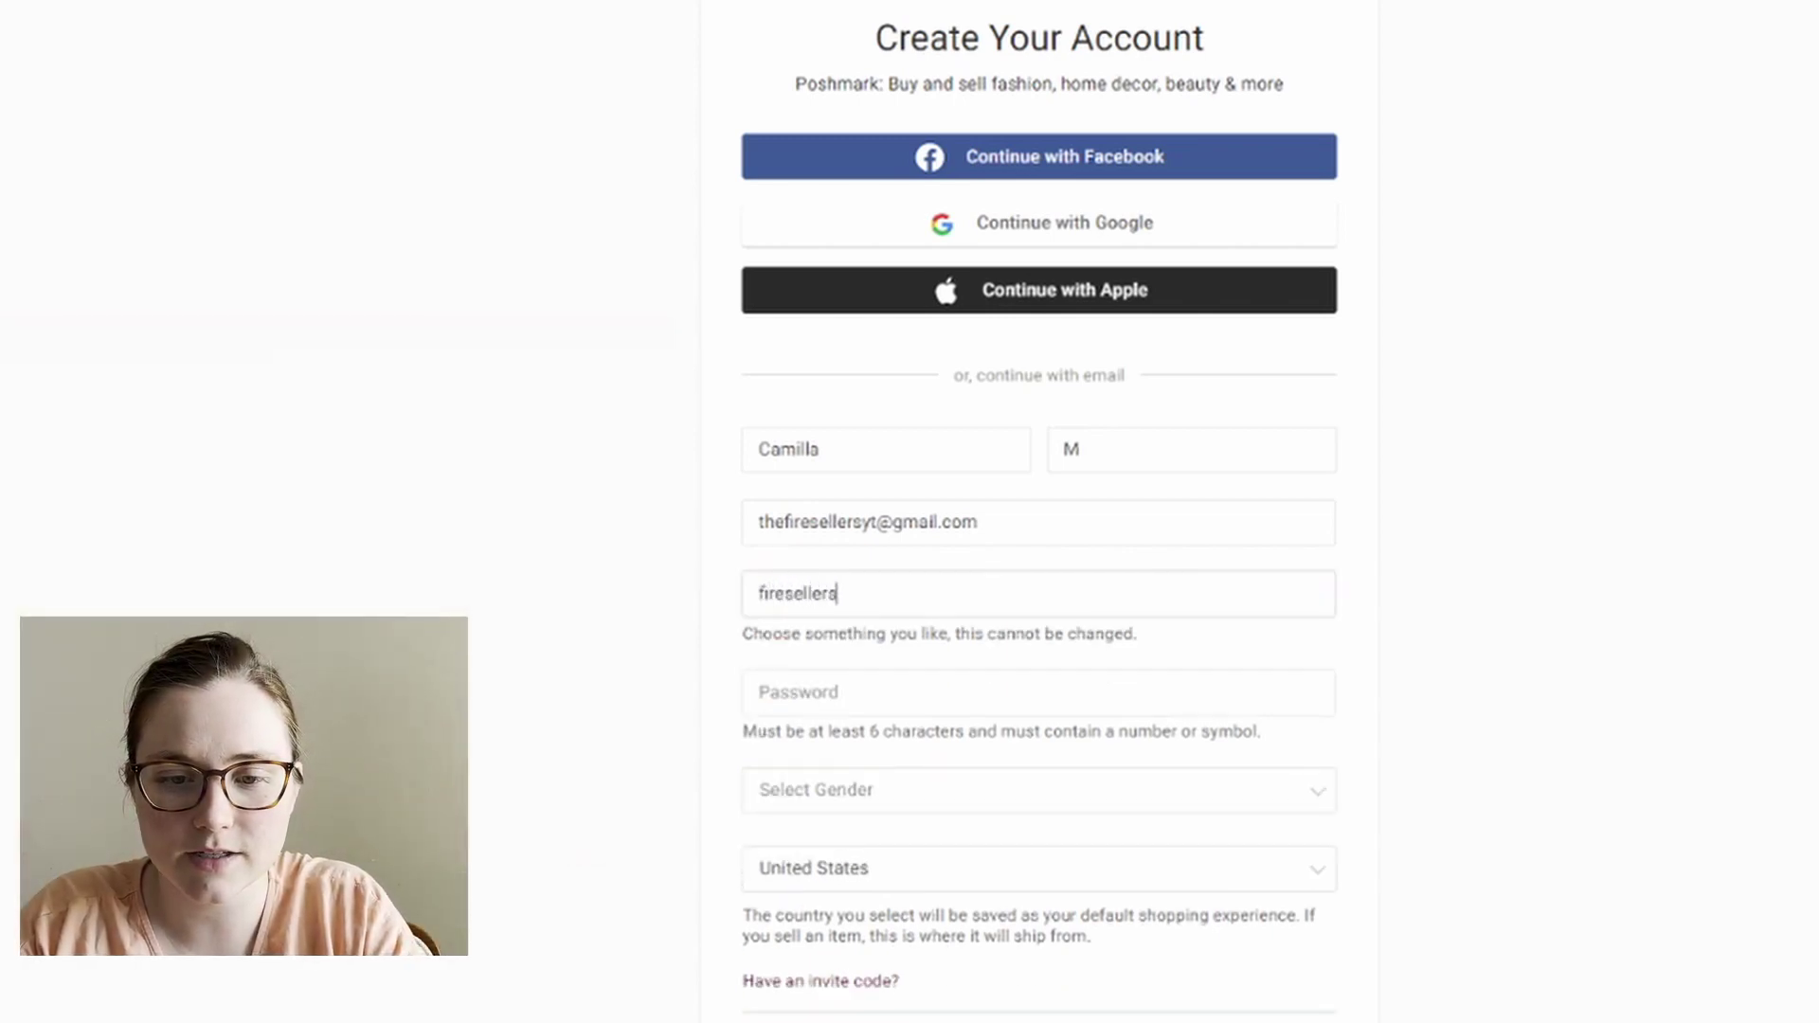
pyautogui.write('yt')
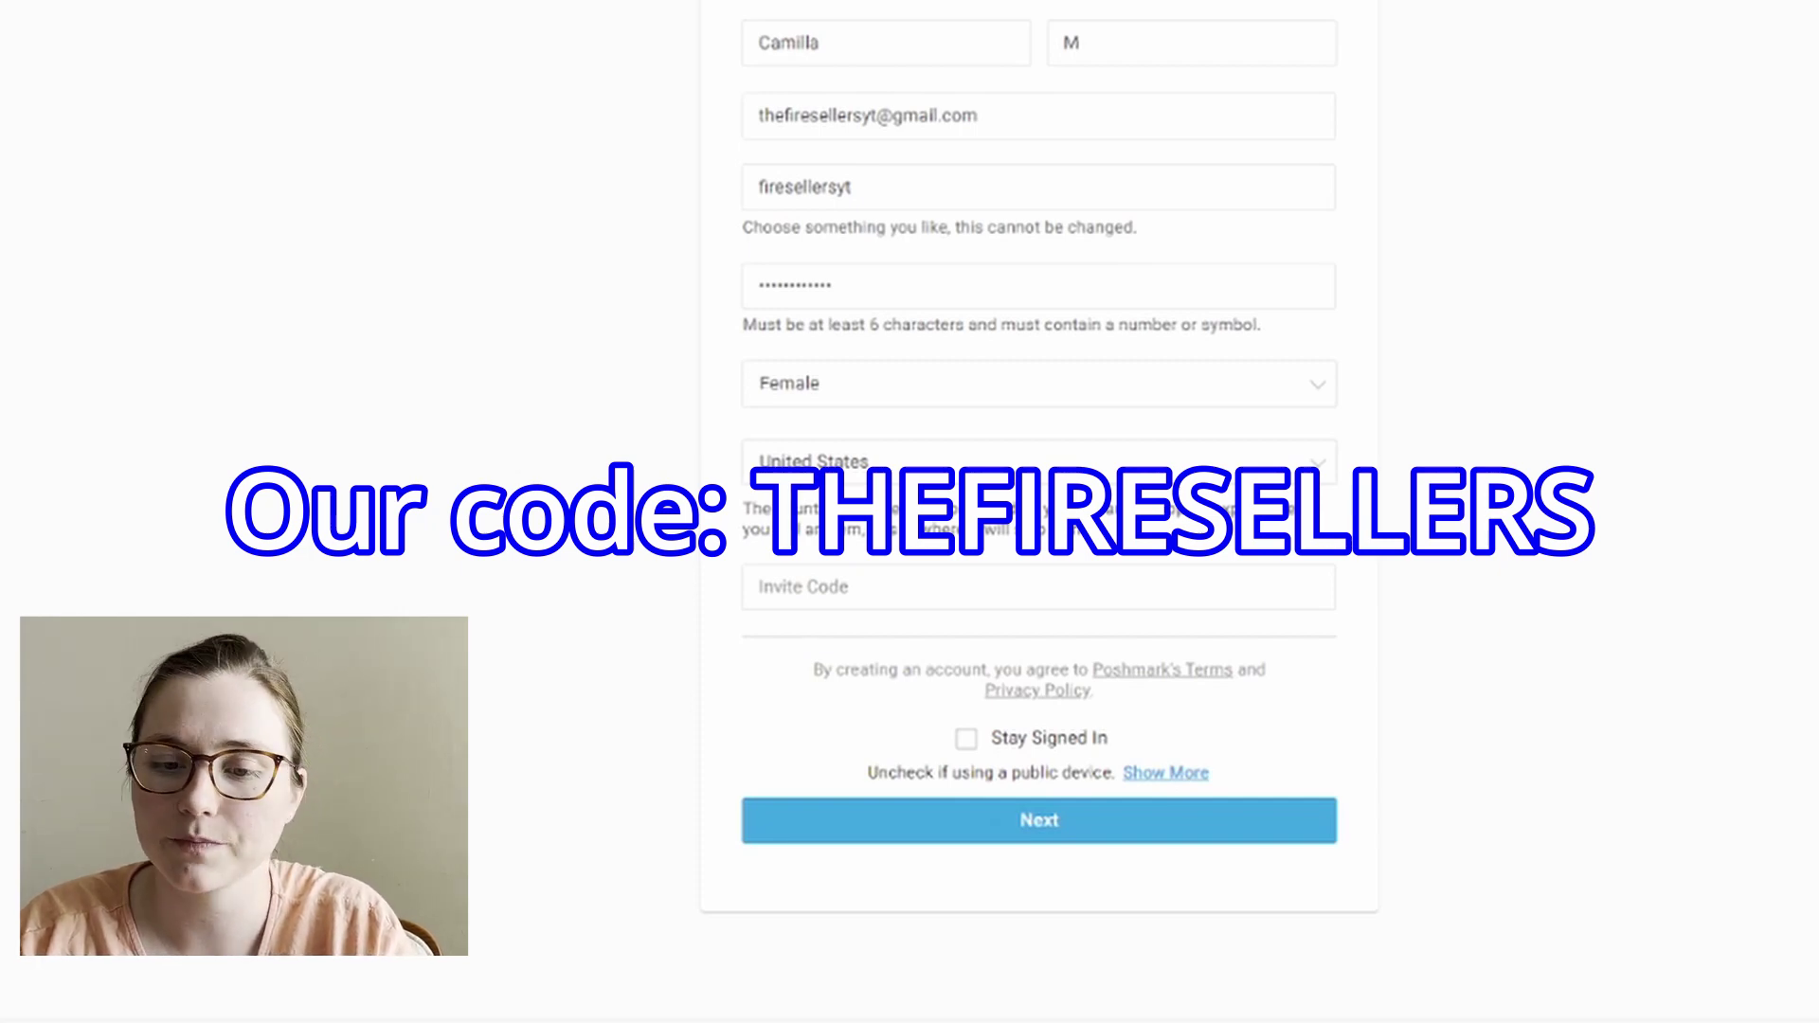
# Submit the sign-up form, then finish the Follow Brands page with Continue
pyautogui.press('Return')
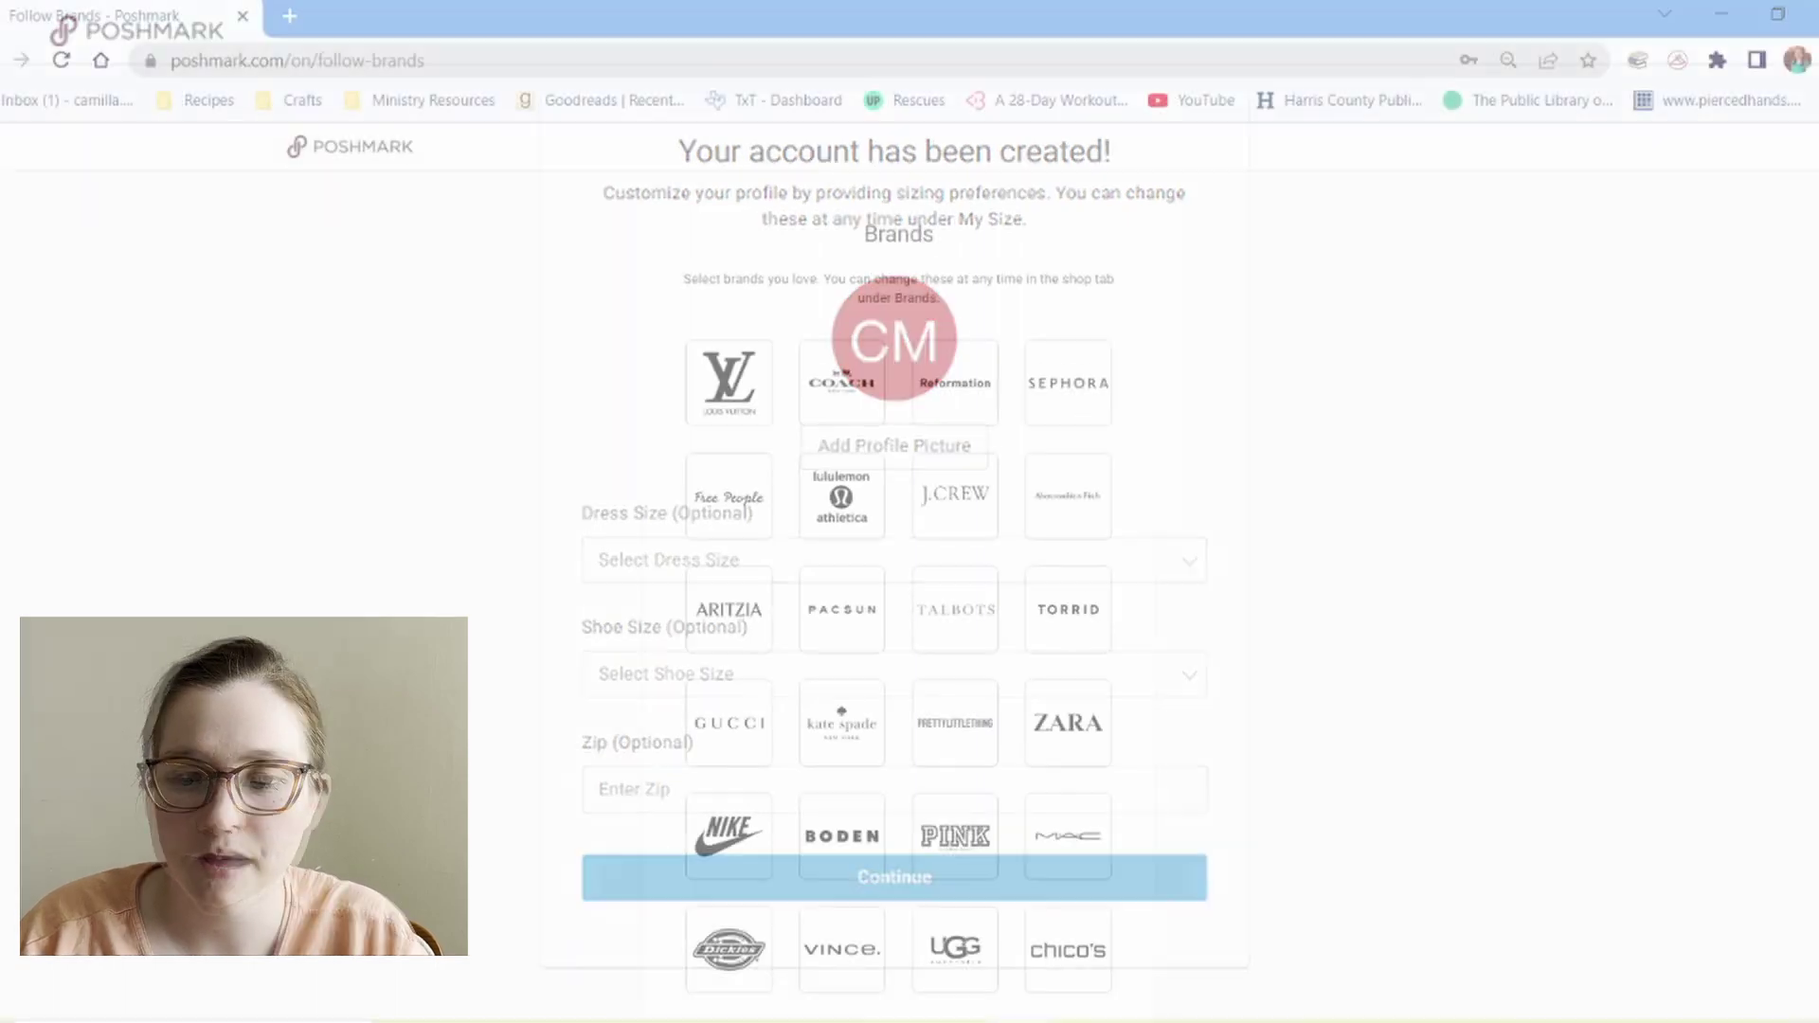
pyautogui.scroll(-2, 898, 597)
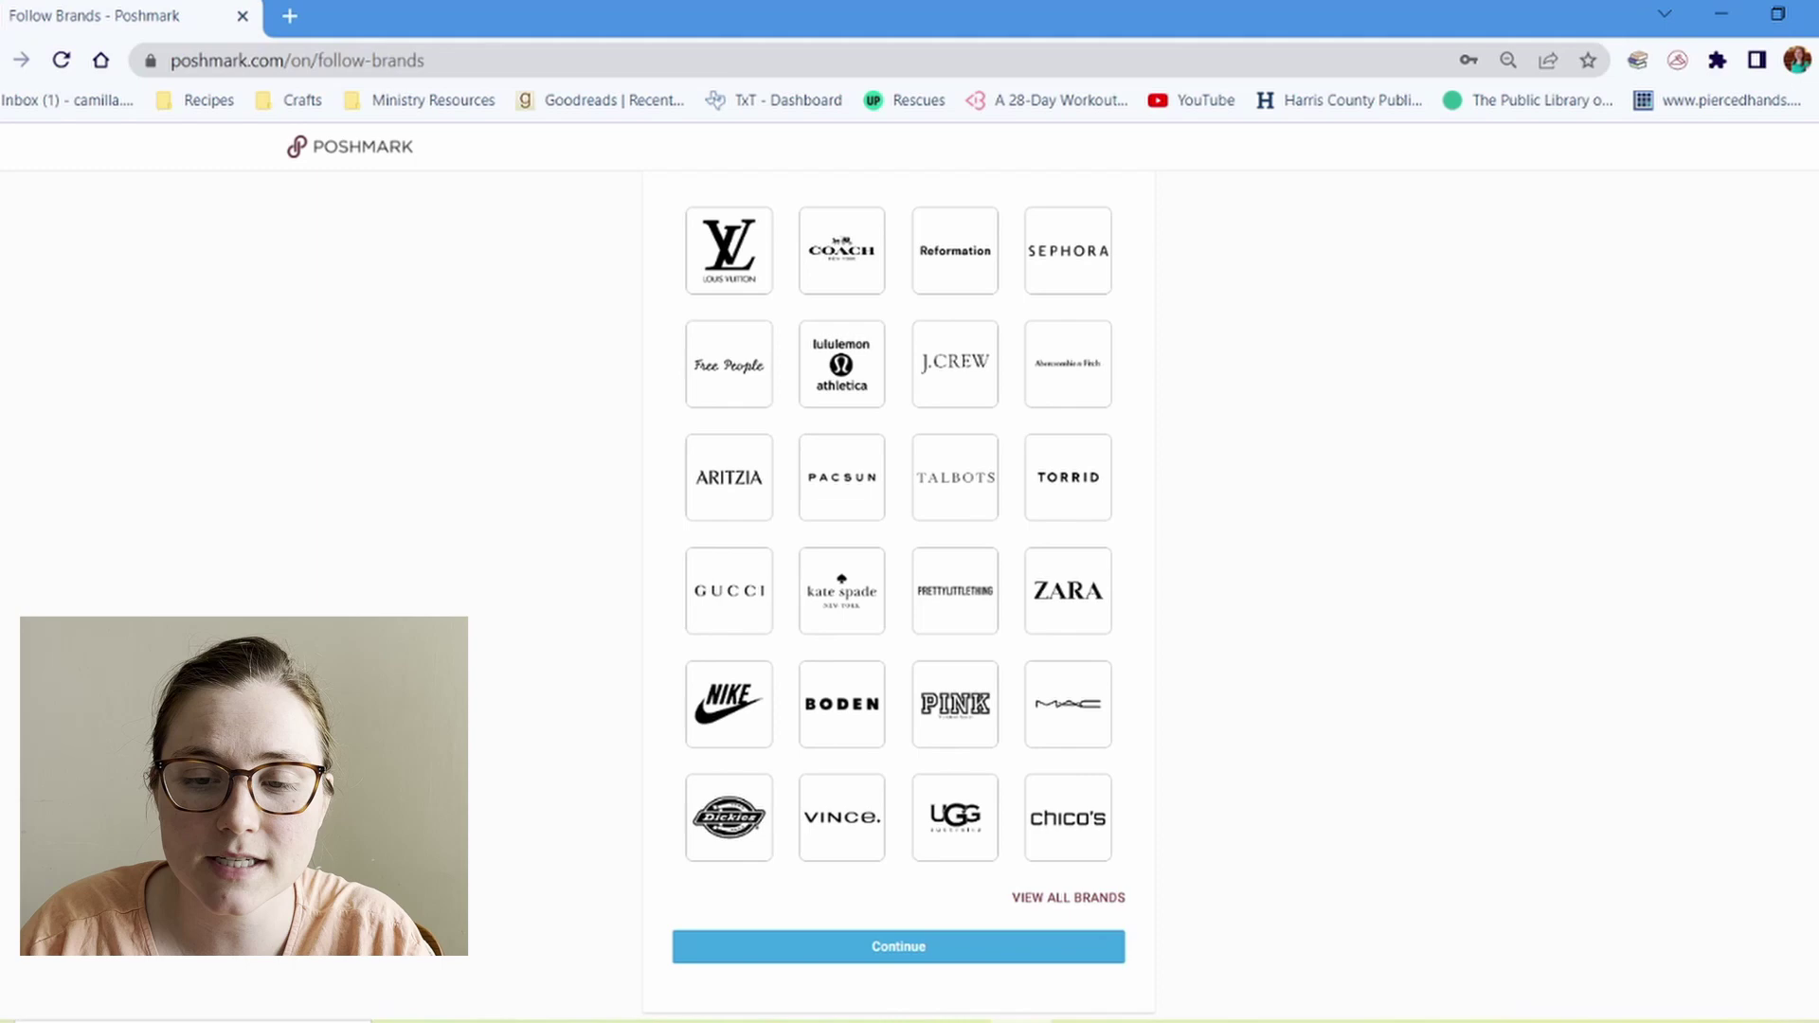
pyautogui.scroll(1, 898, 596)
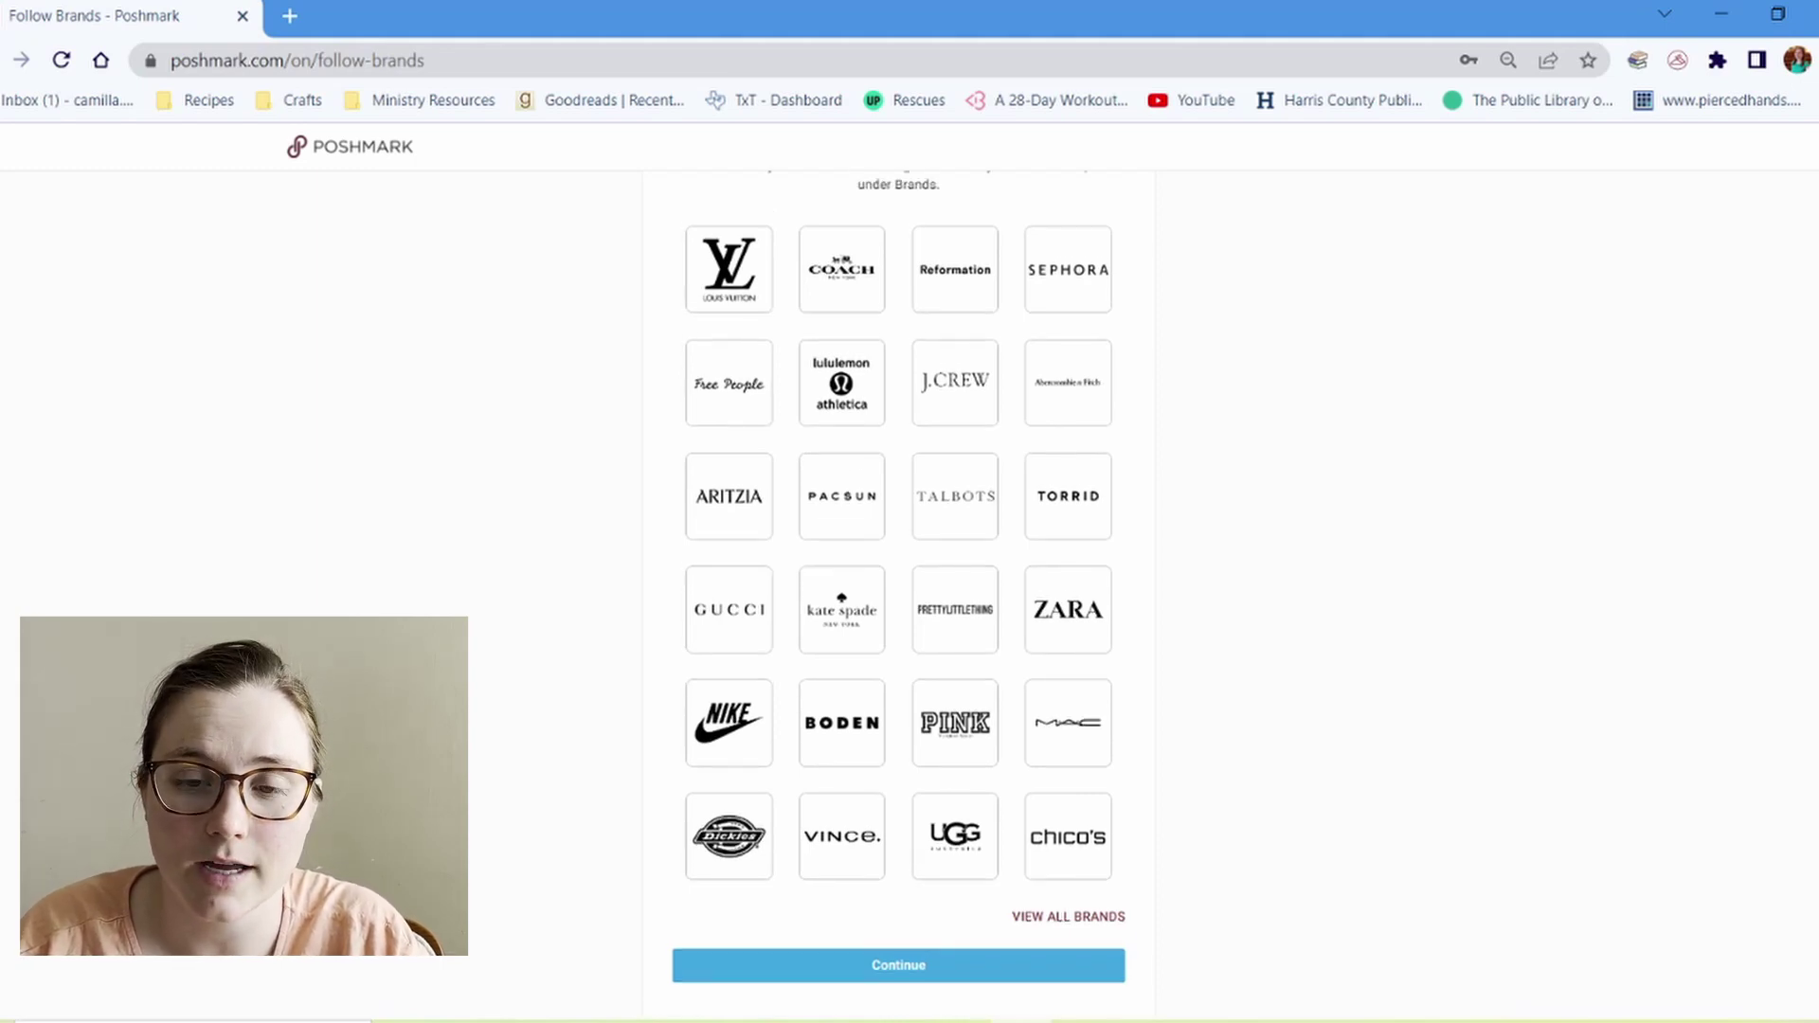
pyautogui.scroll(-3, 898, 568)
pyautogui.click(1108, 721)
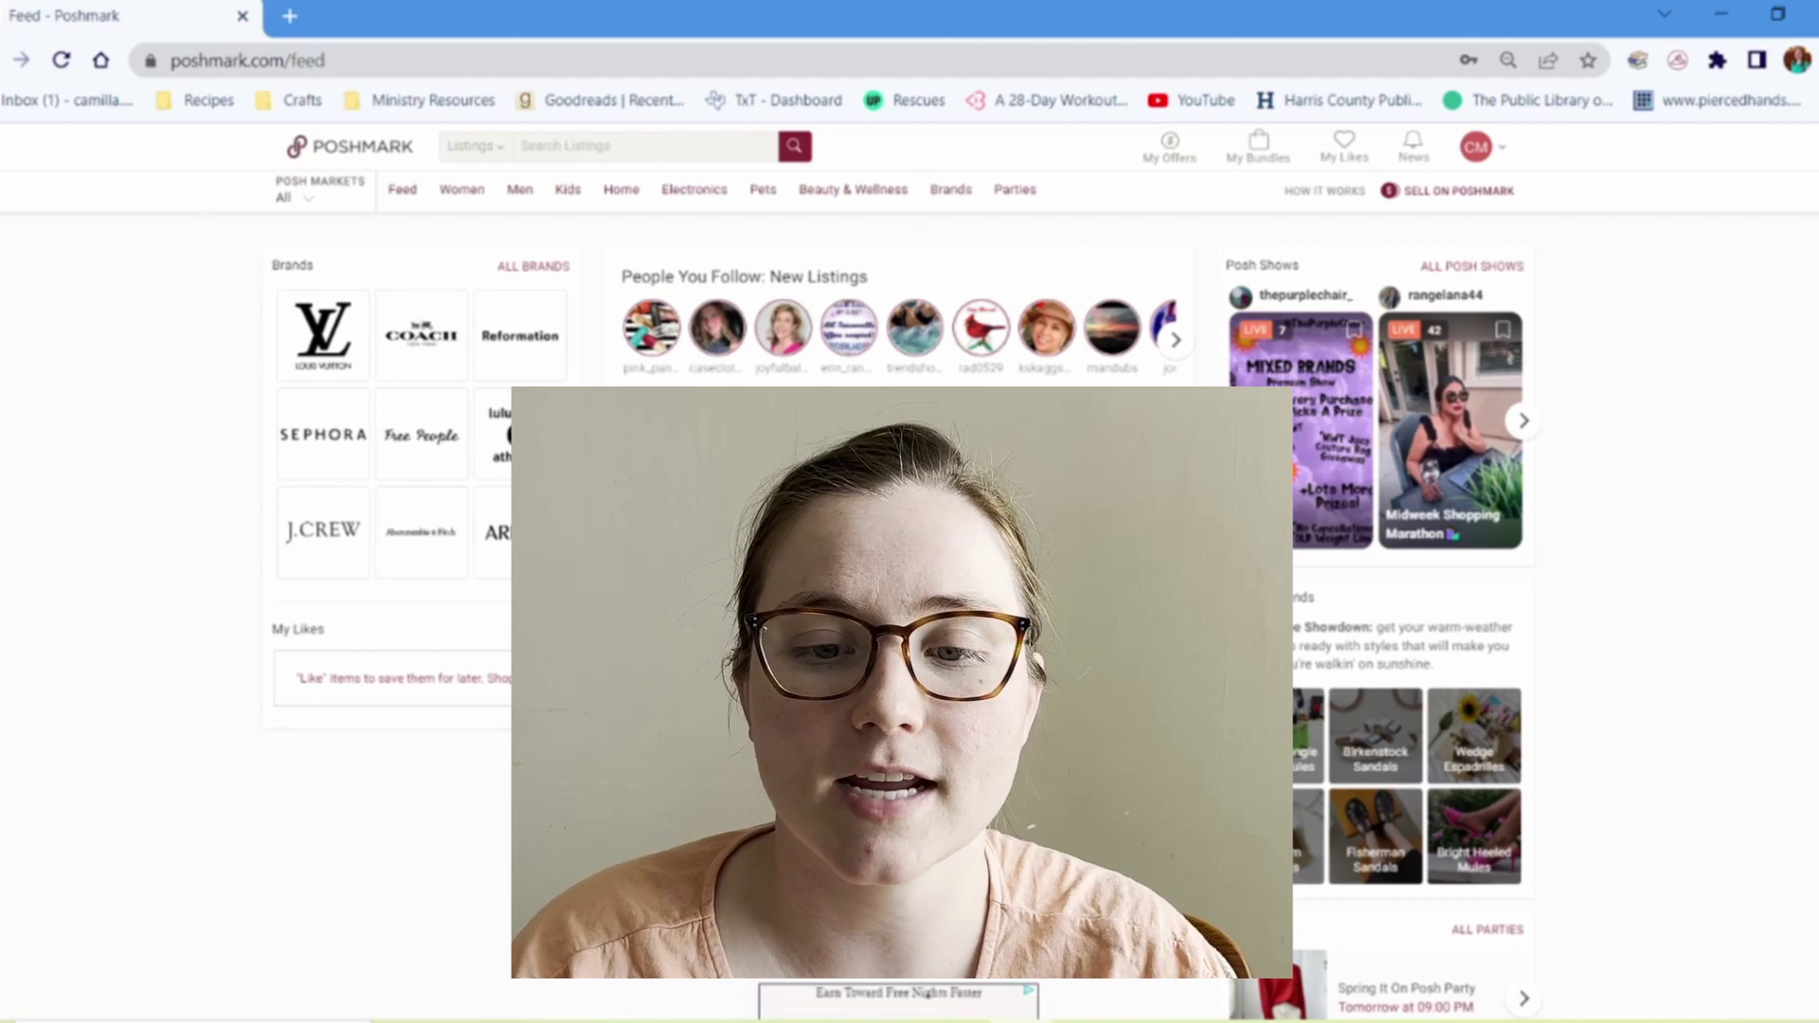
# Browse down the home feed of brands, followed listings and Posh Shows
pyautogui.scroll(-3, 909, 569)
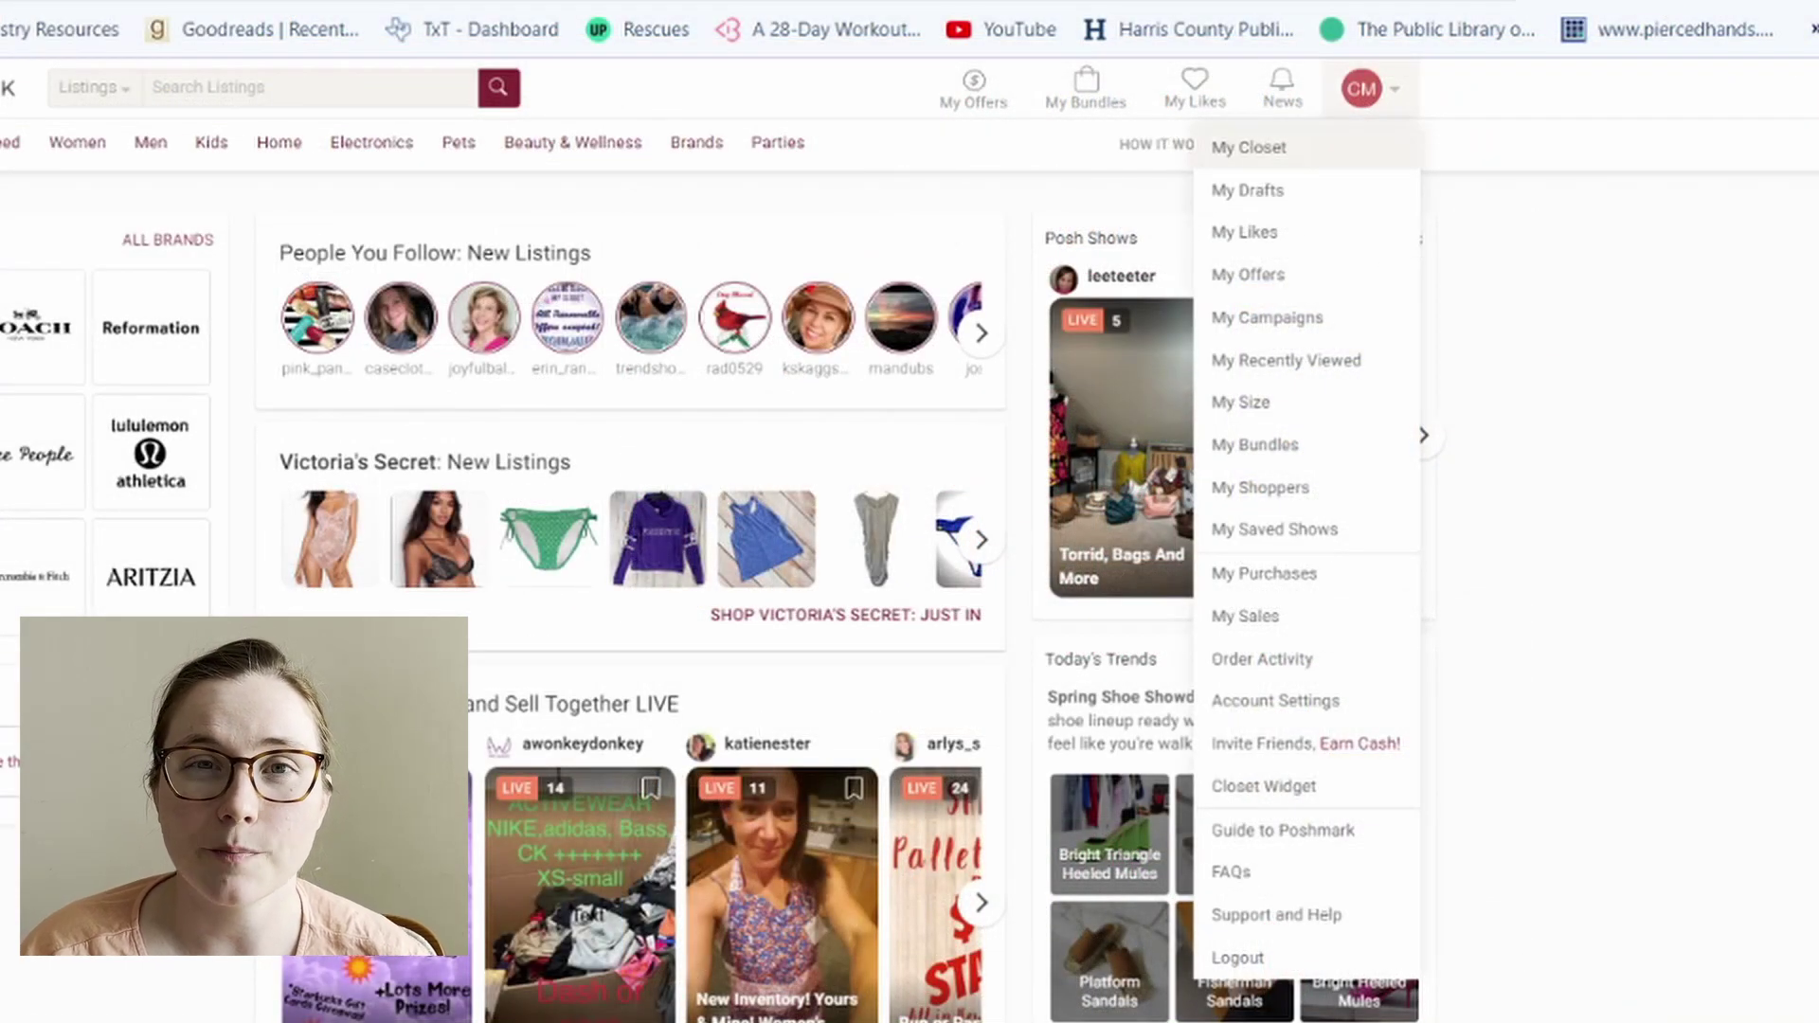
# Open My Closet and go to its Edit Profile settings
pyautogui.click(1249, 147)
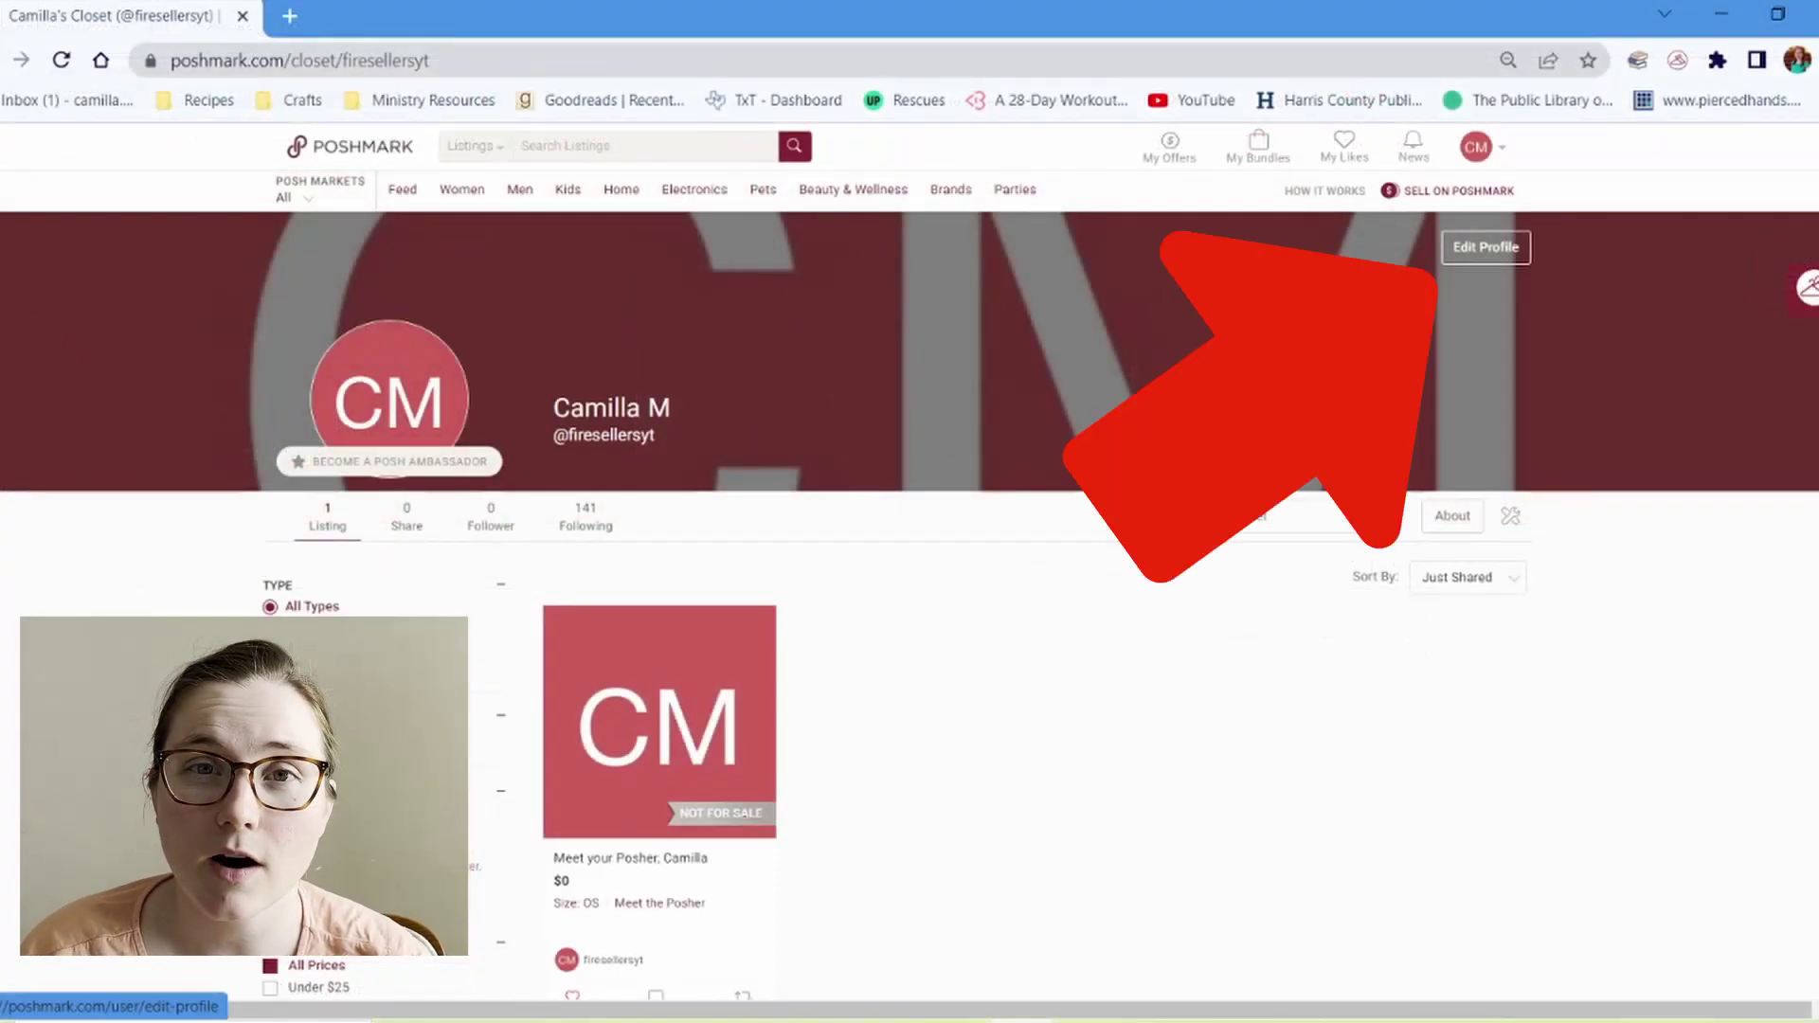
pyautogui.click(1485, 246)
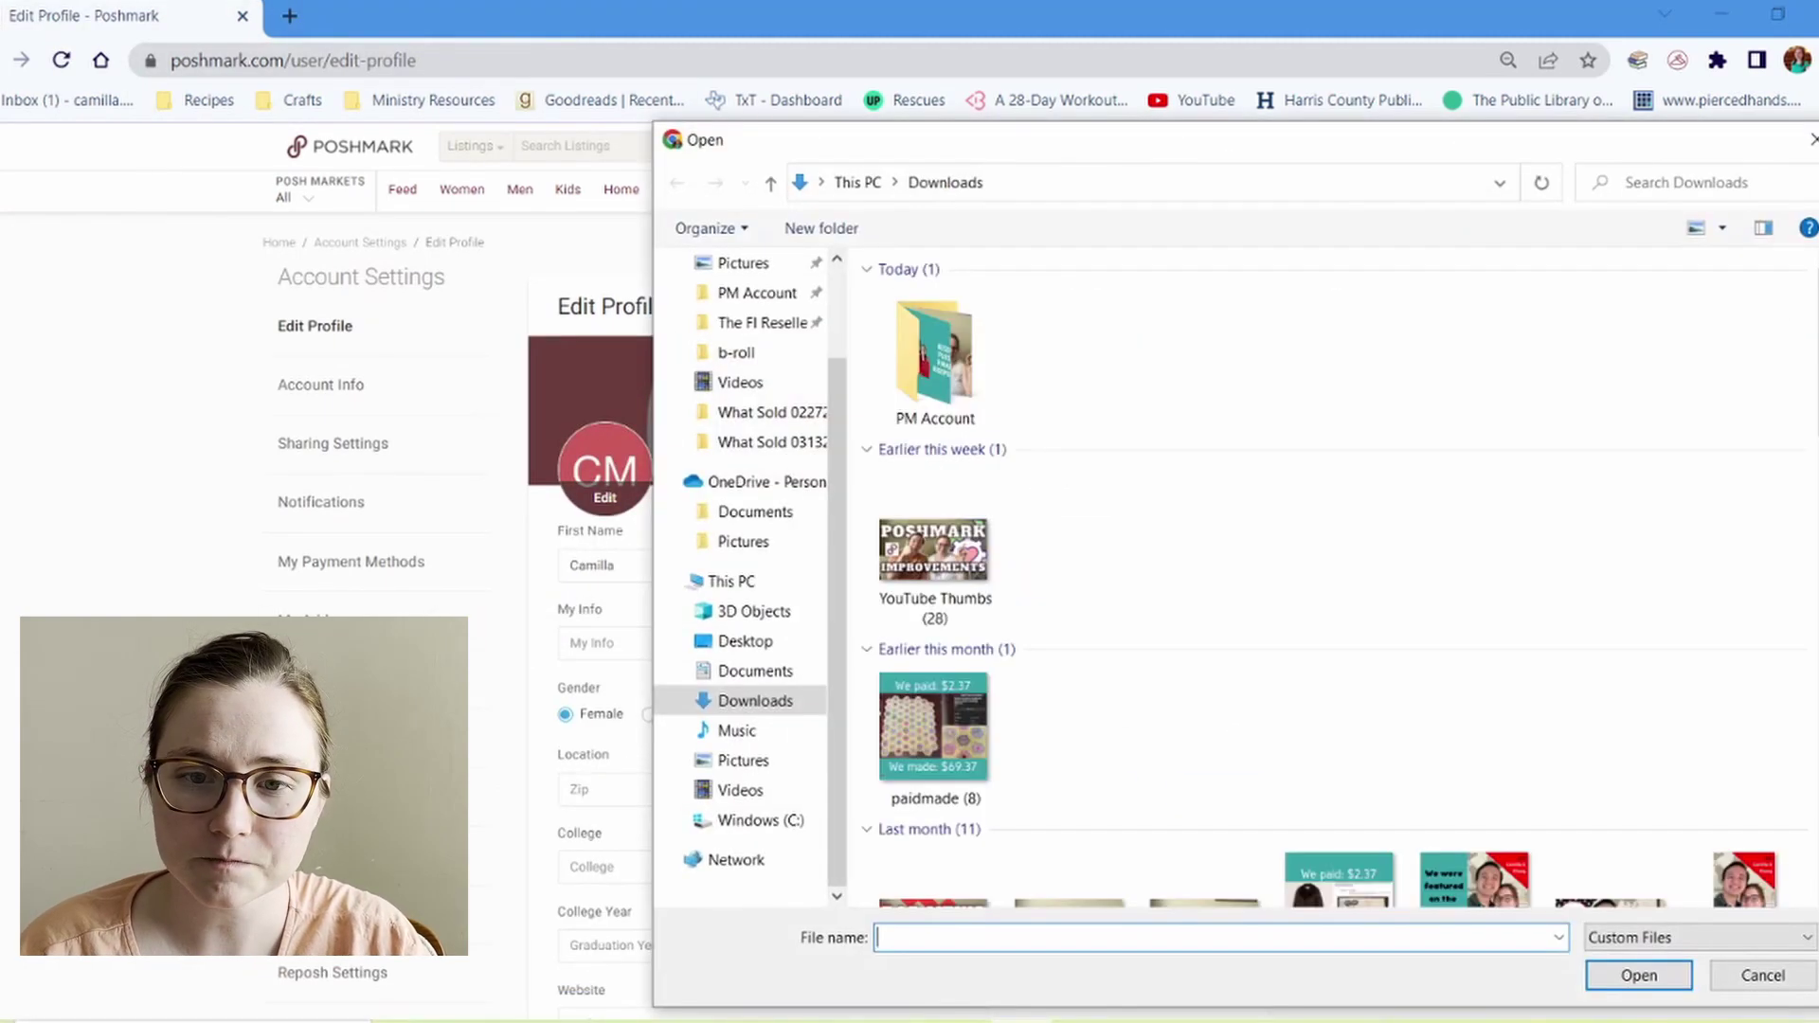
# Set IMG-5063 from PM Account as profile picture and Untitled design (3) as header
pyautogui.doubleClick(935, 360)
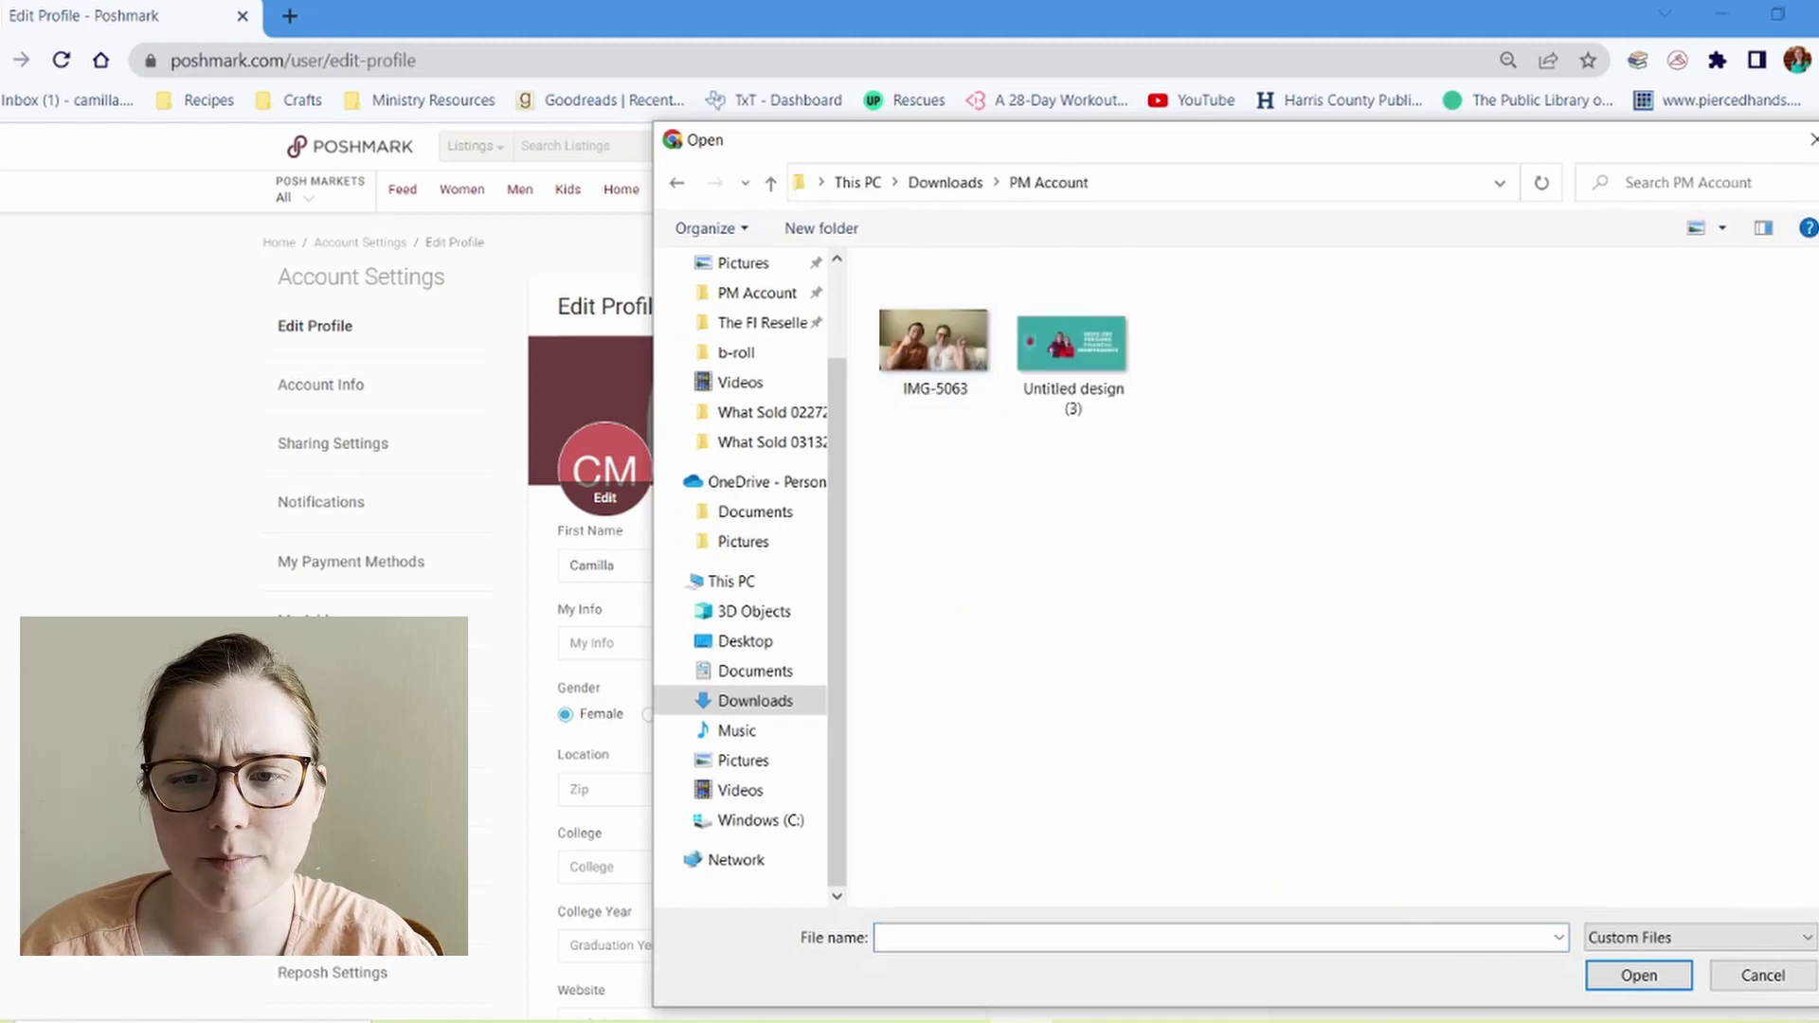
pyautogui.click(935, 346)
pyautogui.press('Return')
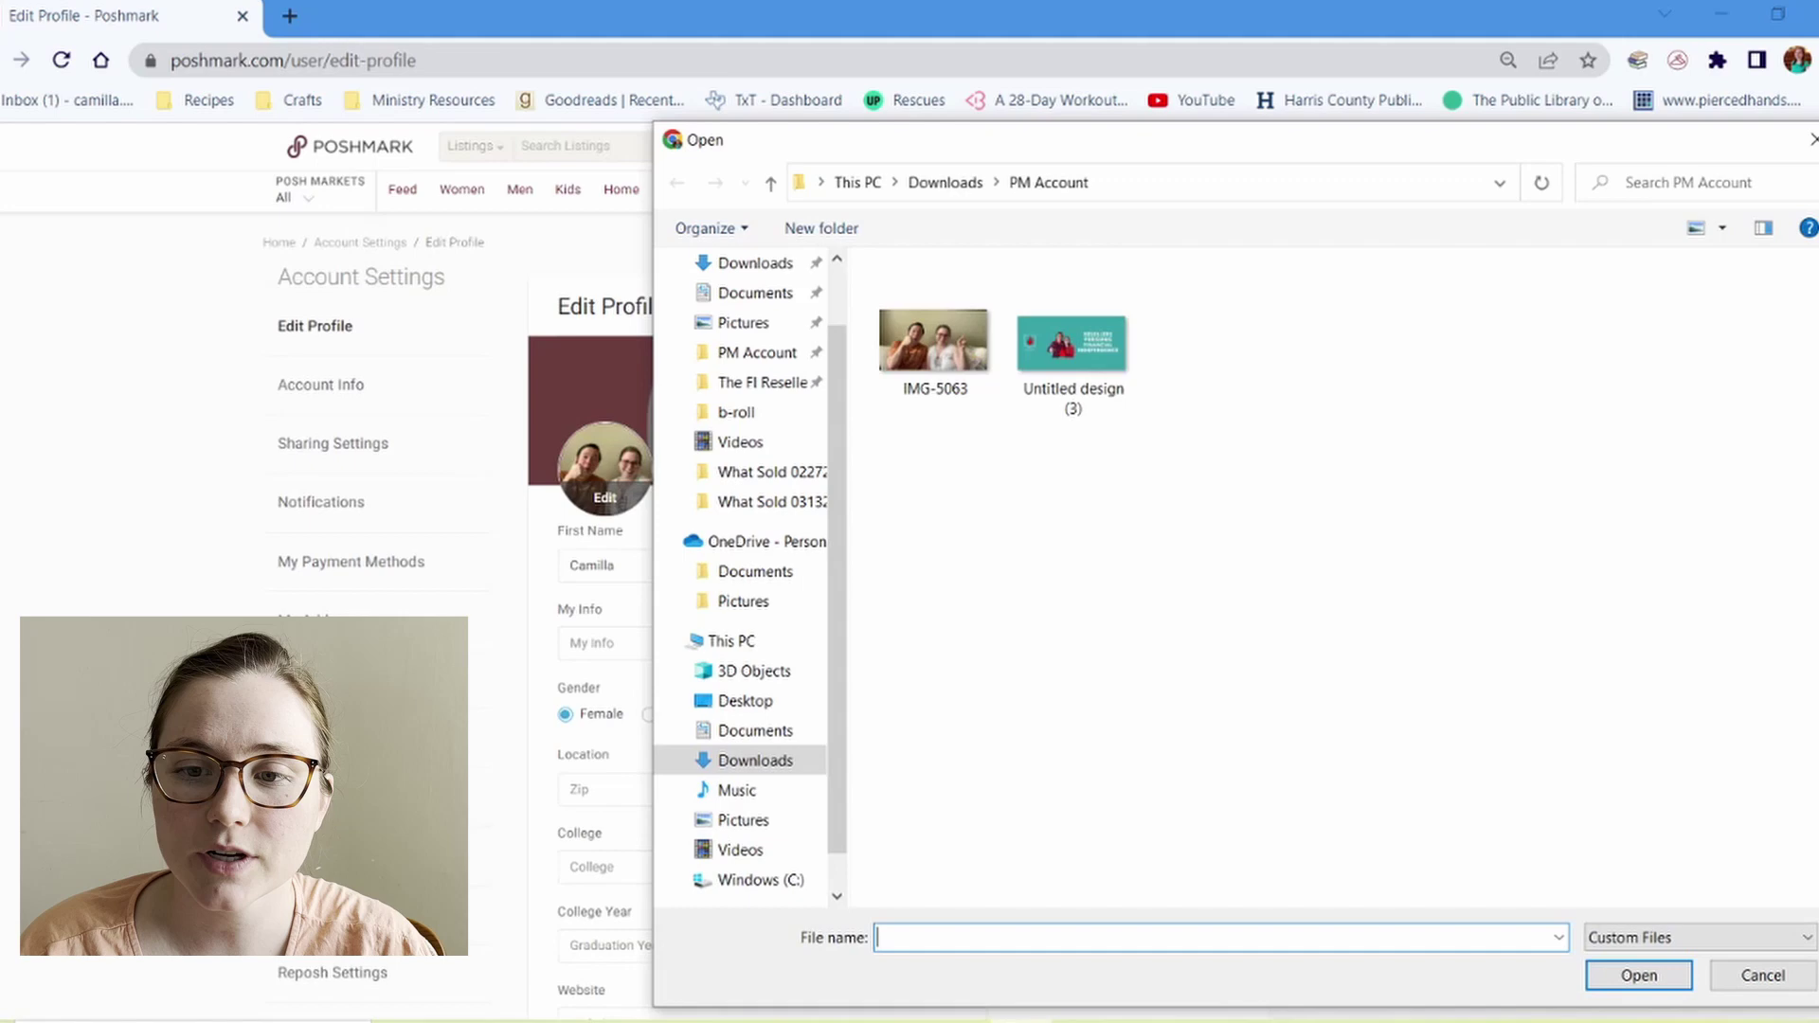
pyautogui.doubleClick(1072, 346)
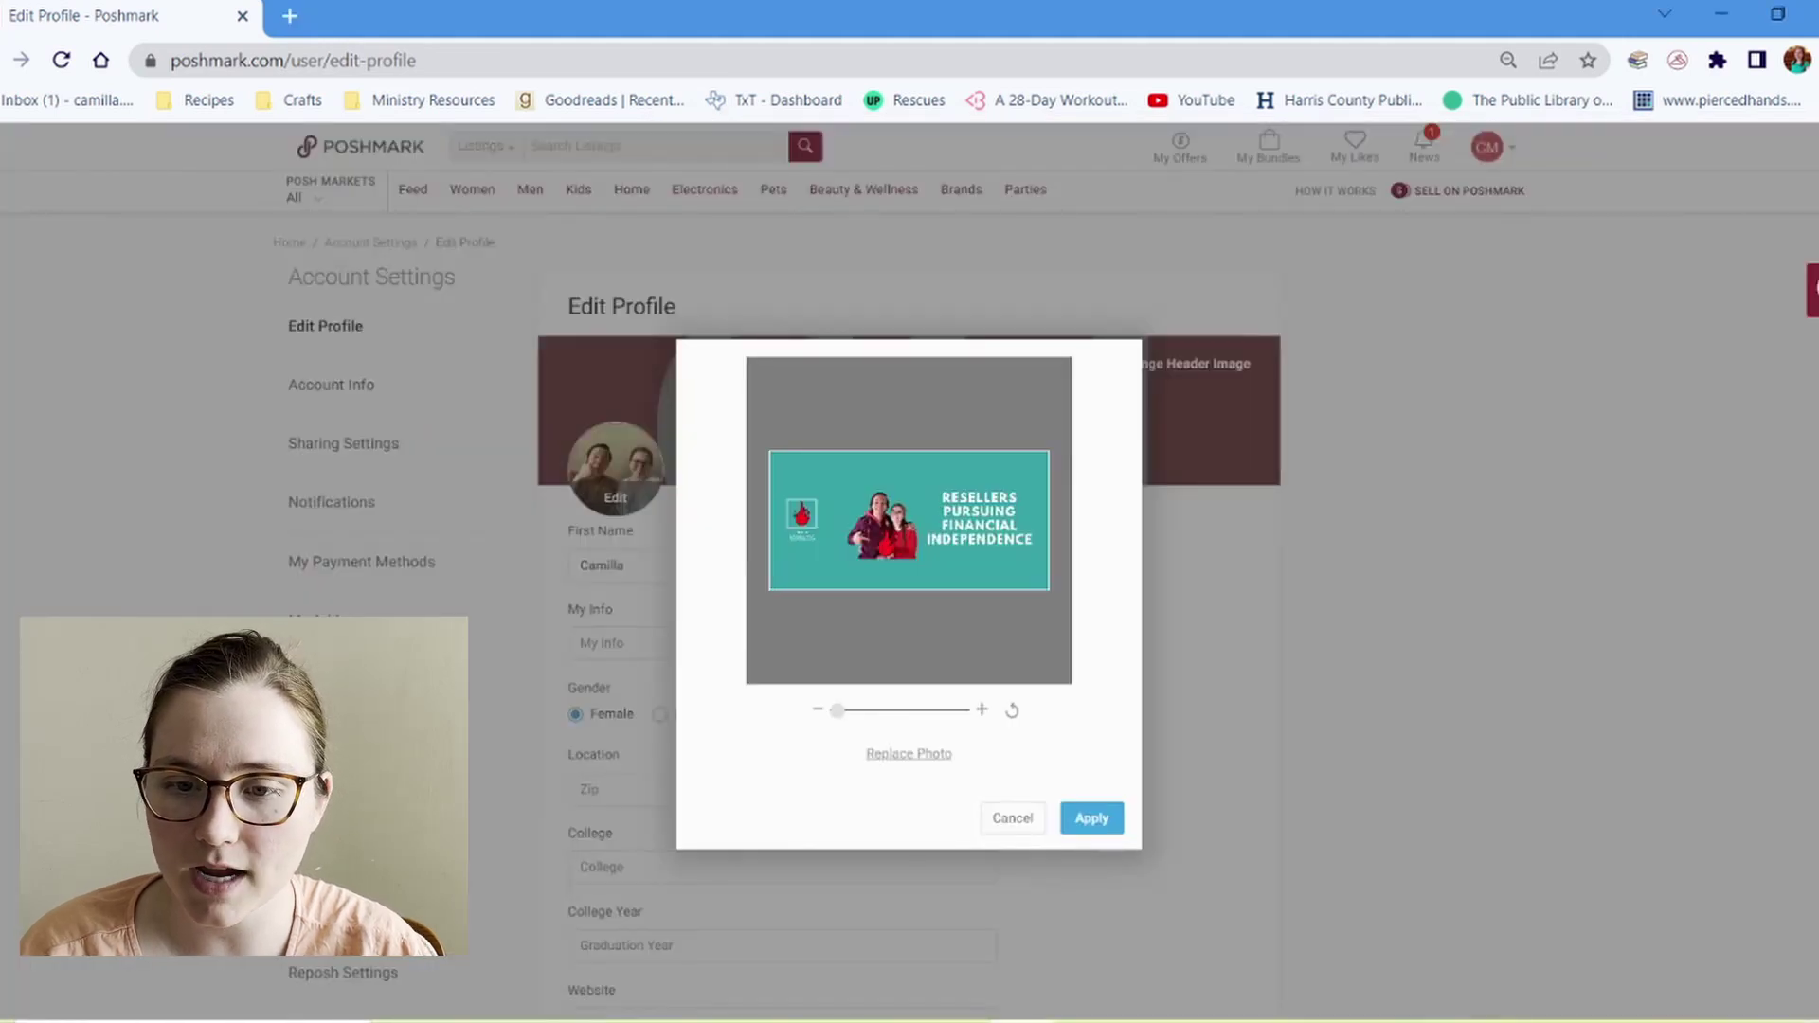
pyautogui.click(1091, 817)
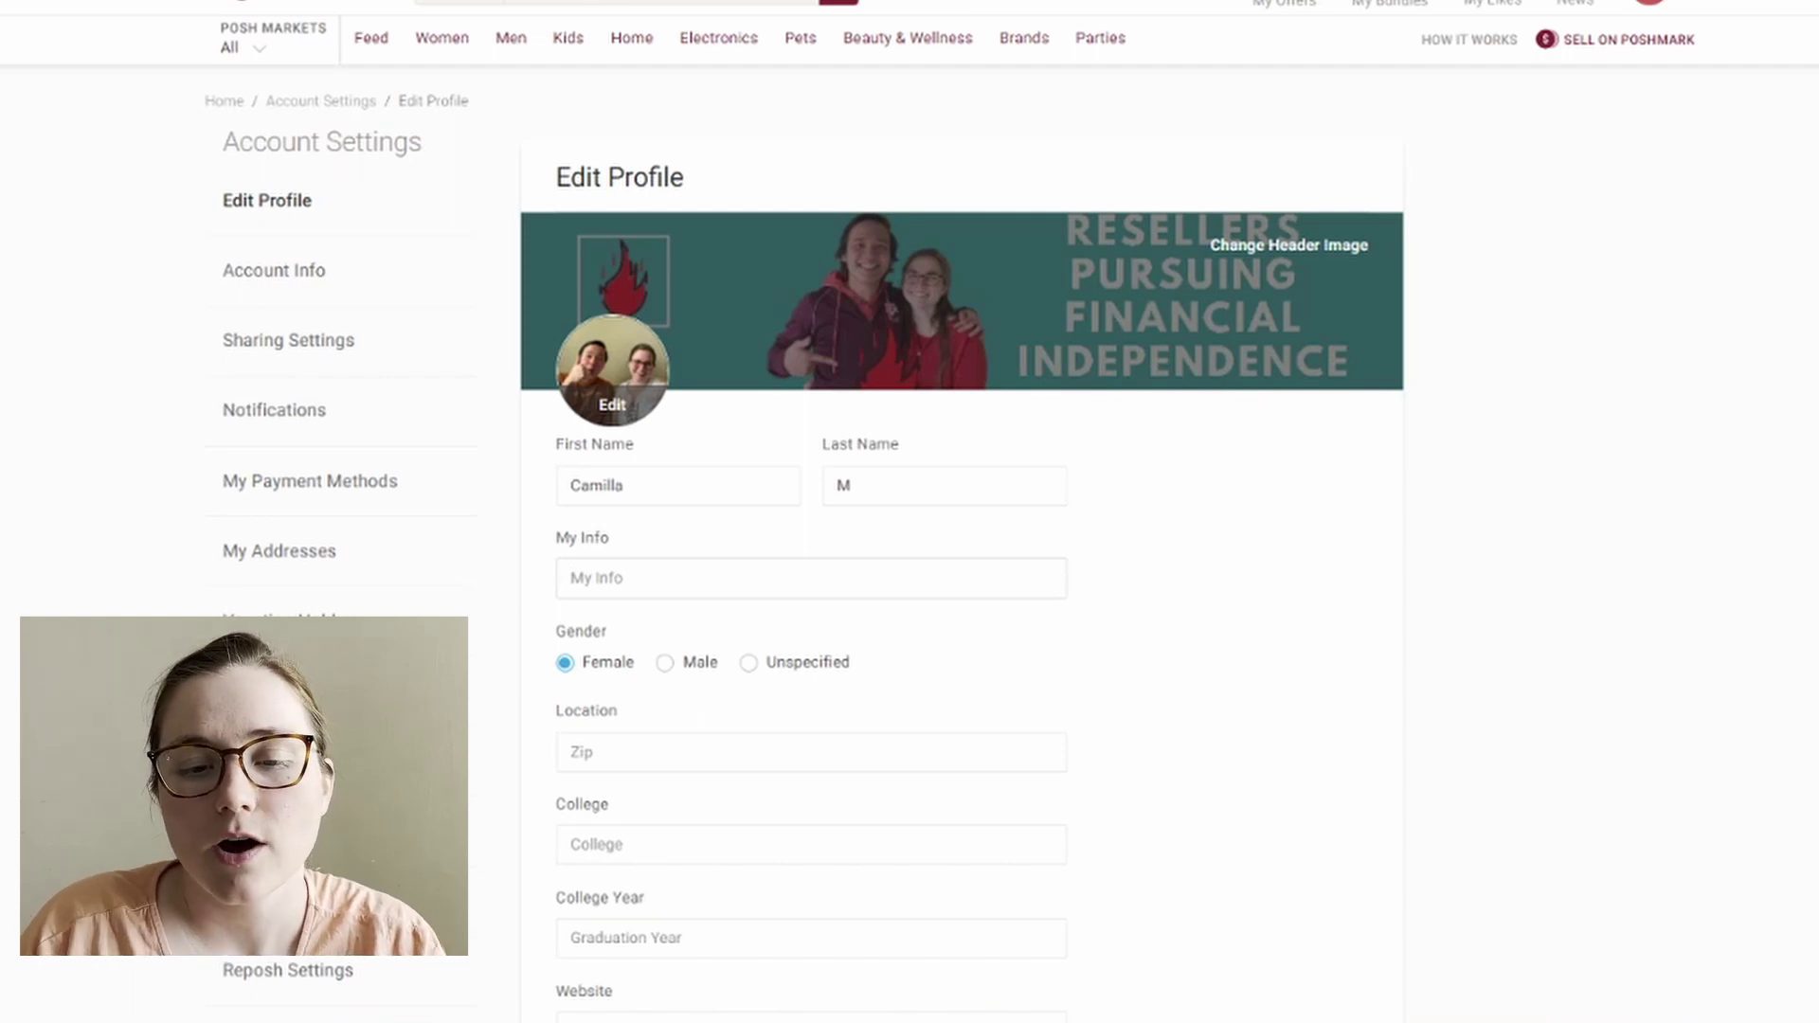
# Enter 'Next day shipping and great deals daily!' as My Info and save the profile
pyautogui.write('Next')
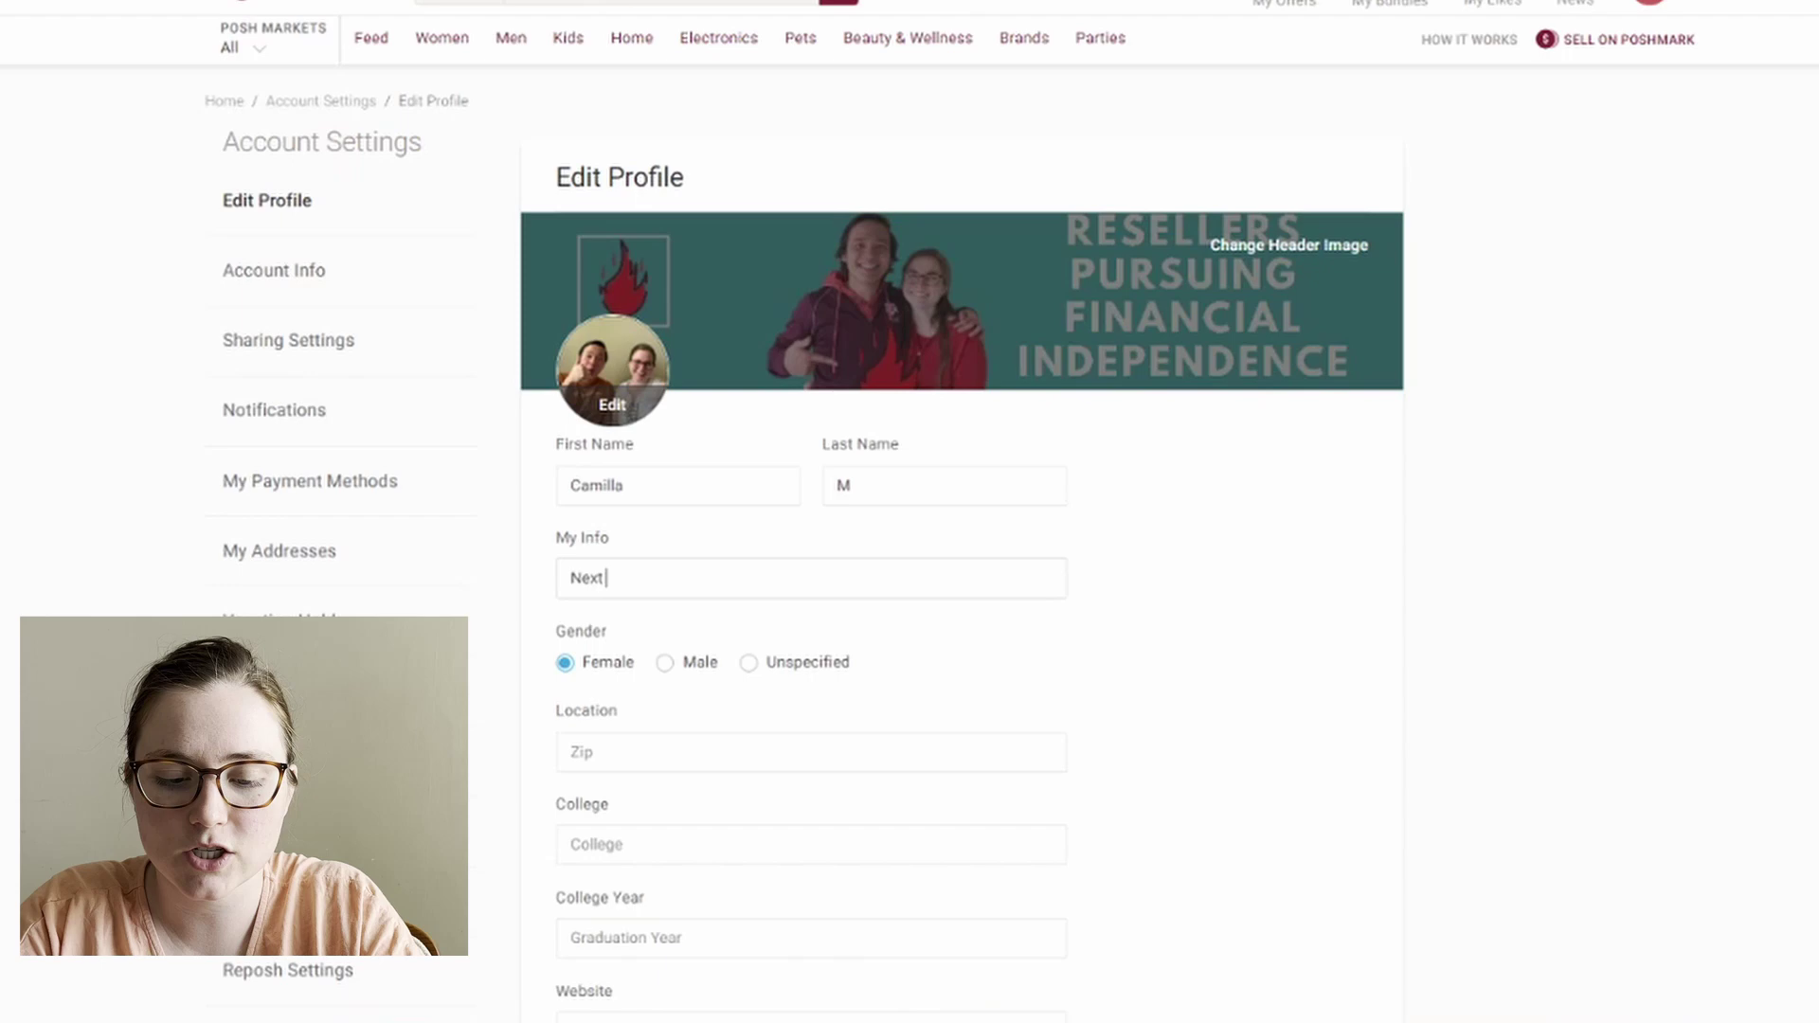
pyautogui.write(' day shipping')
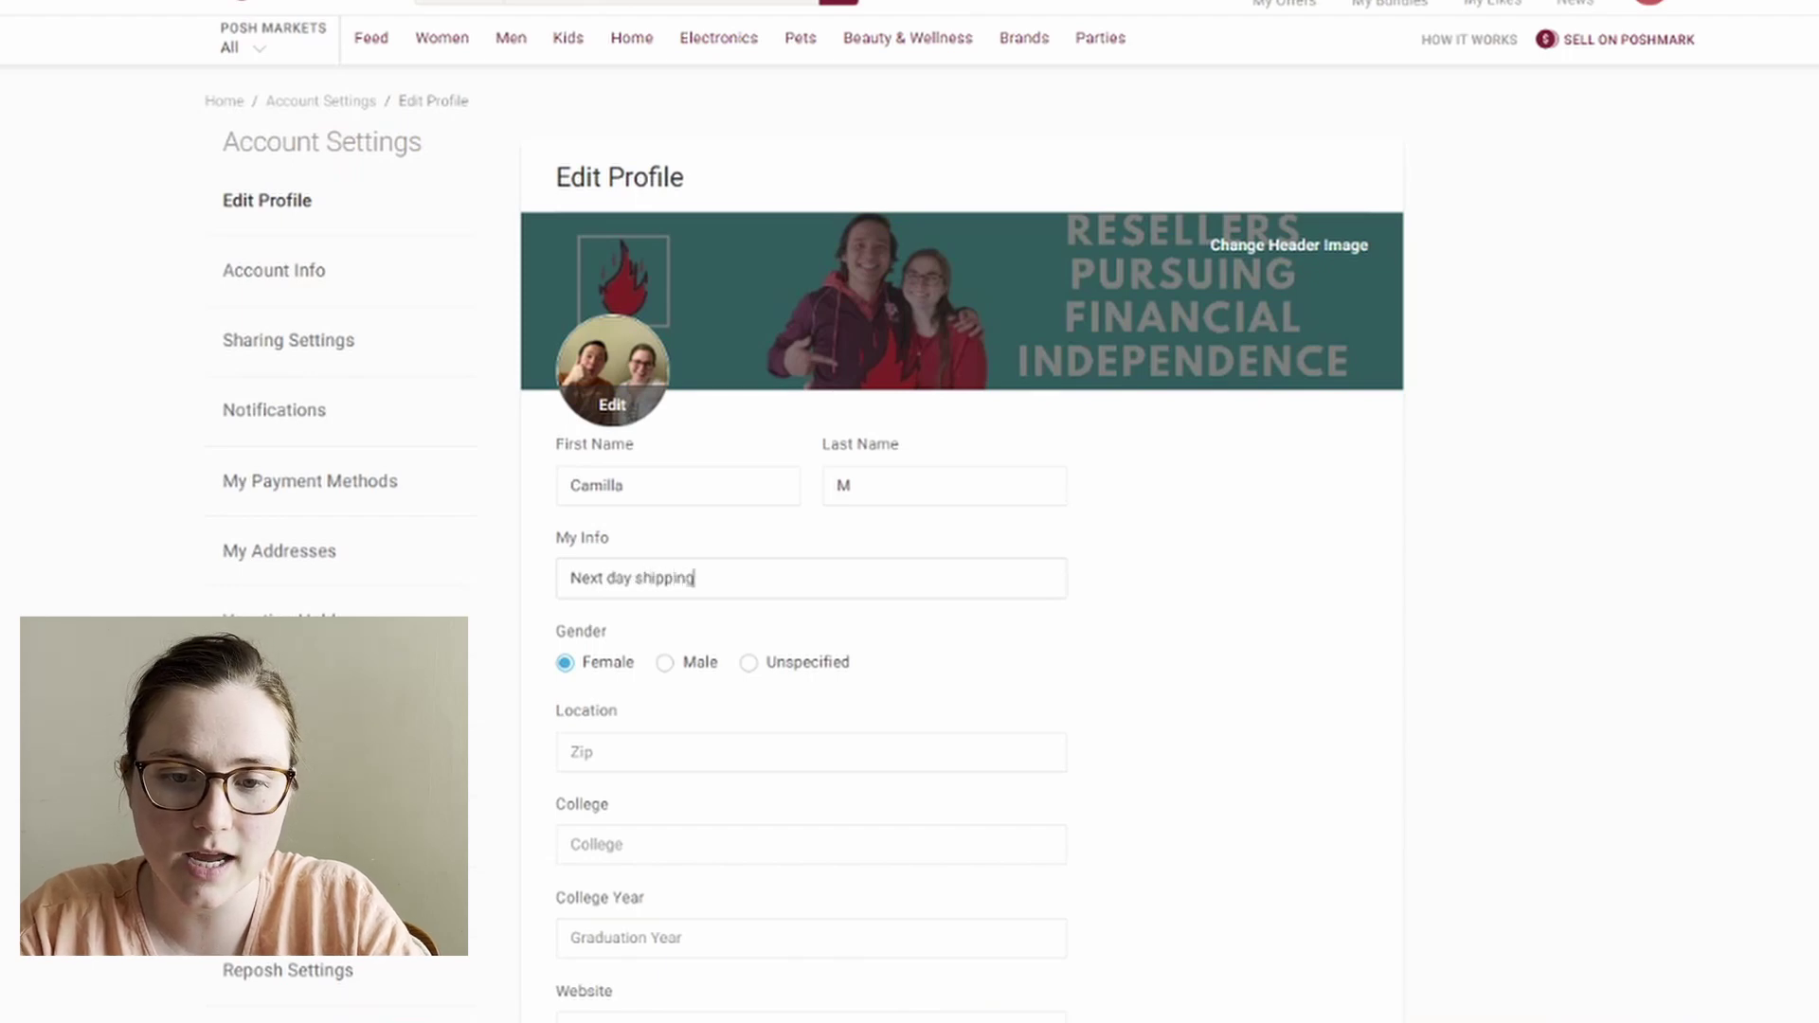
pyautogui.write(' and great de')
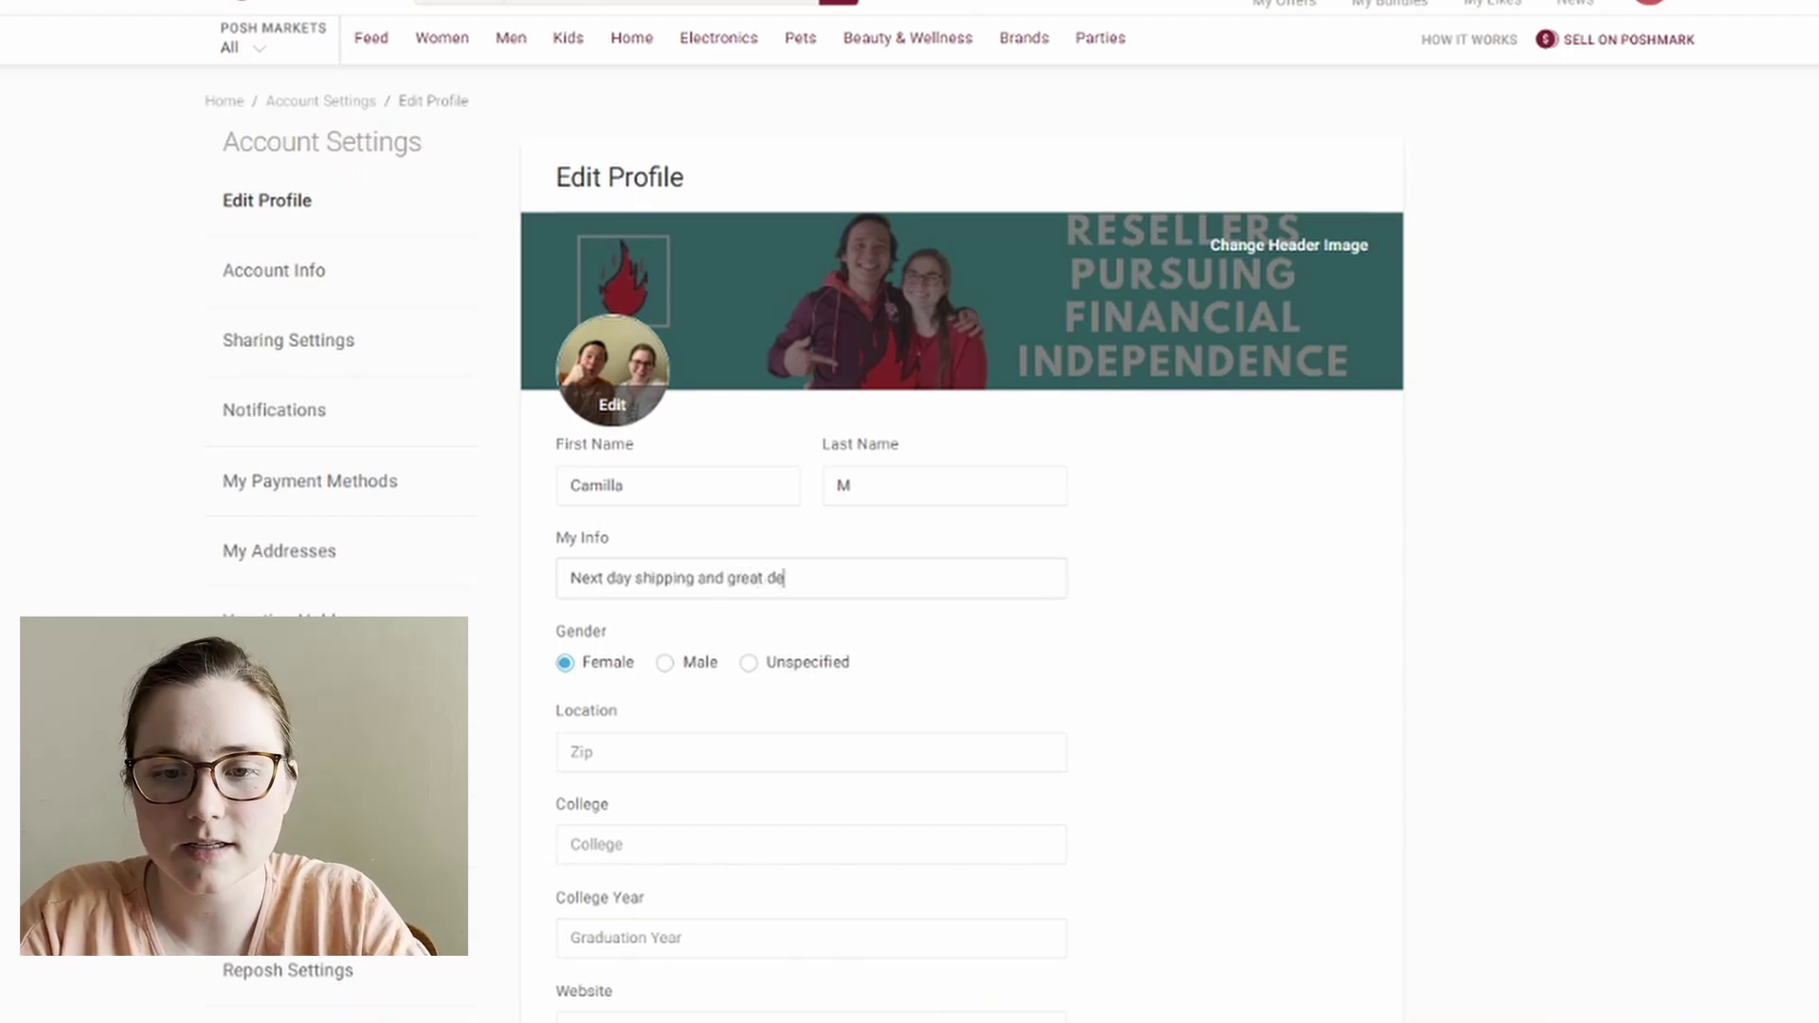
pyautogui.write('als daily!')
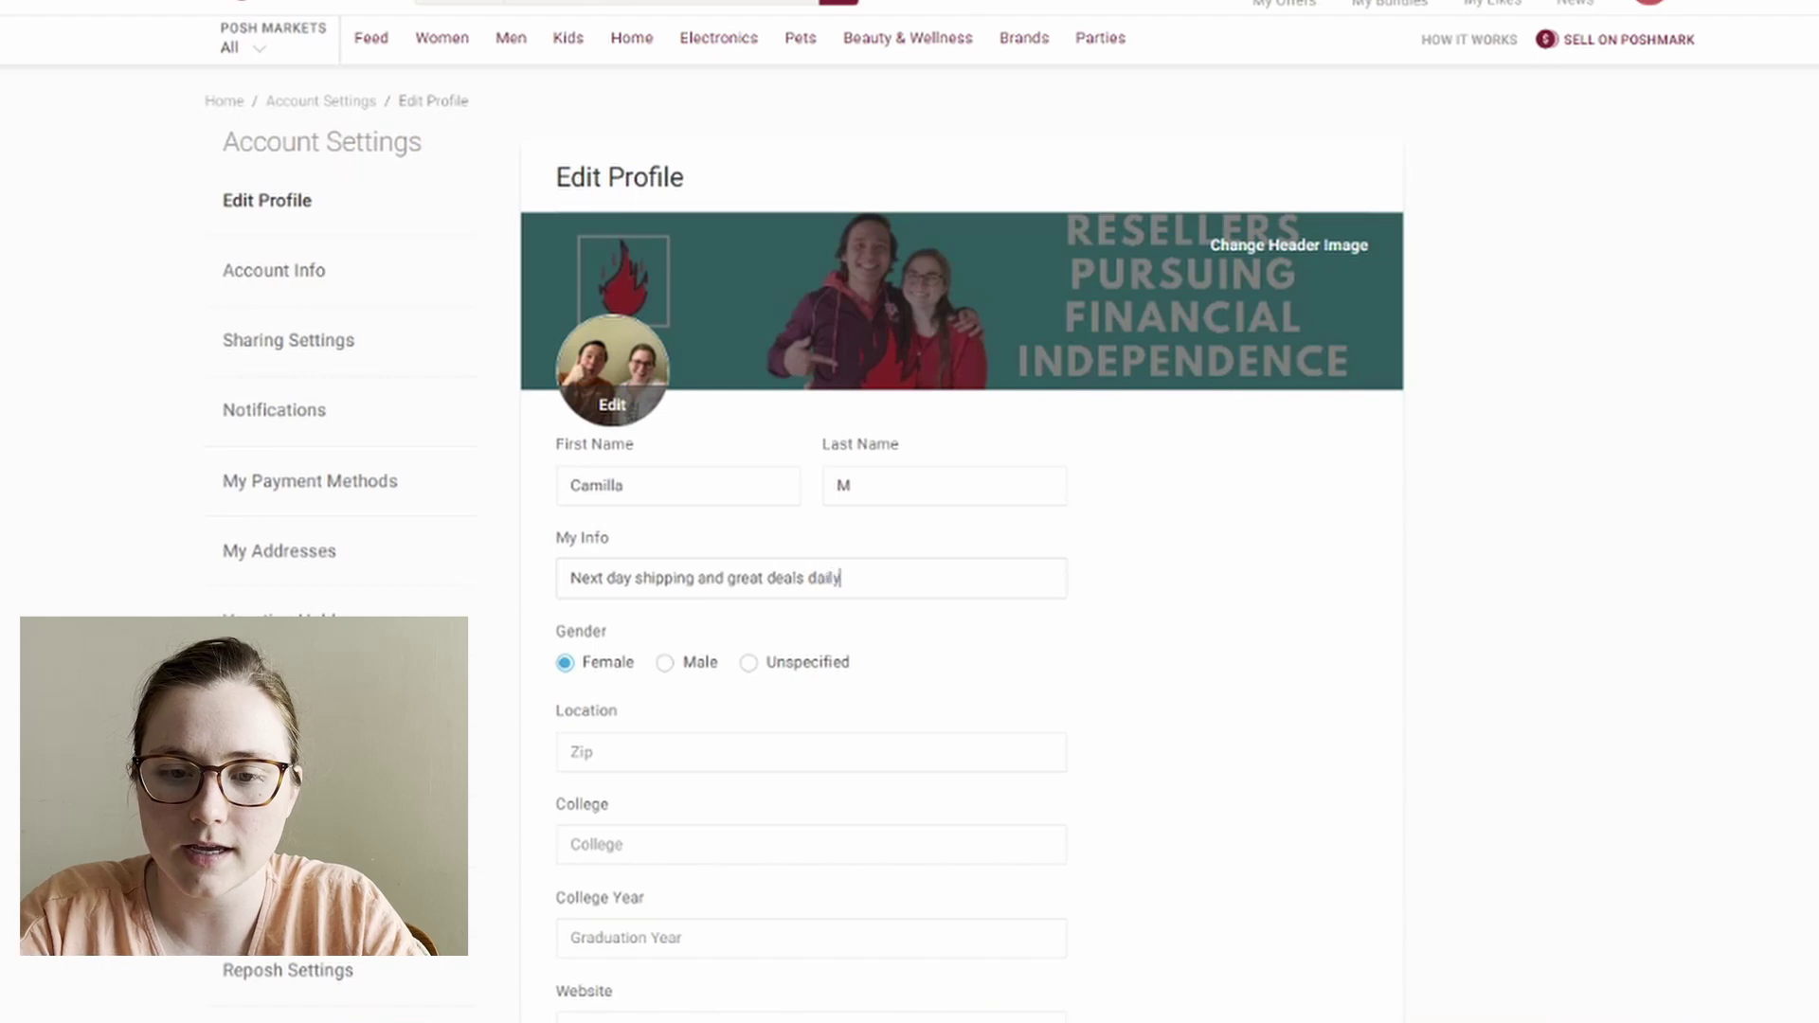
pyautogui.scroll(-3, 910, 512)
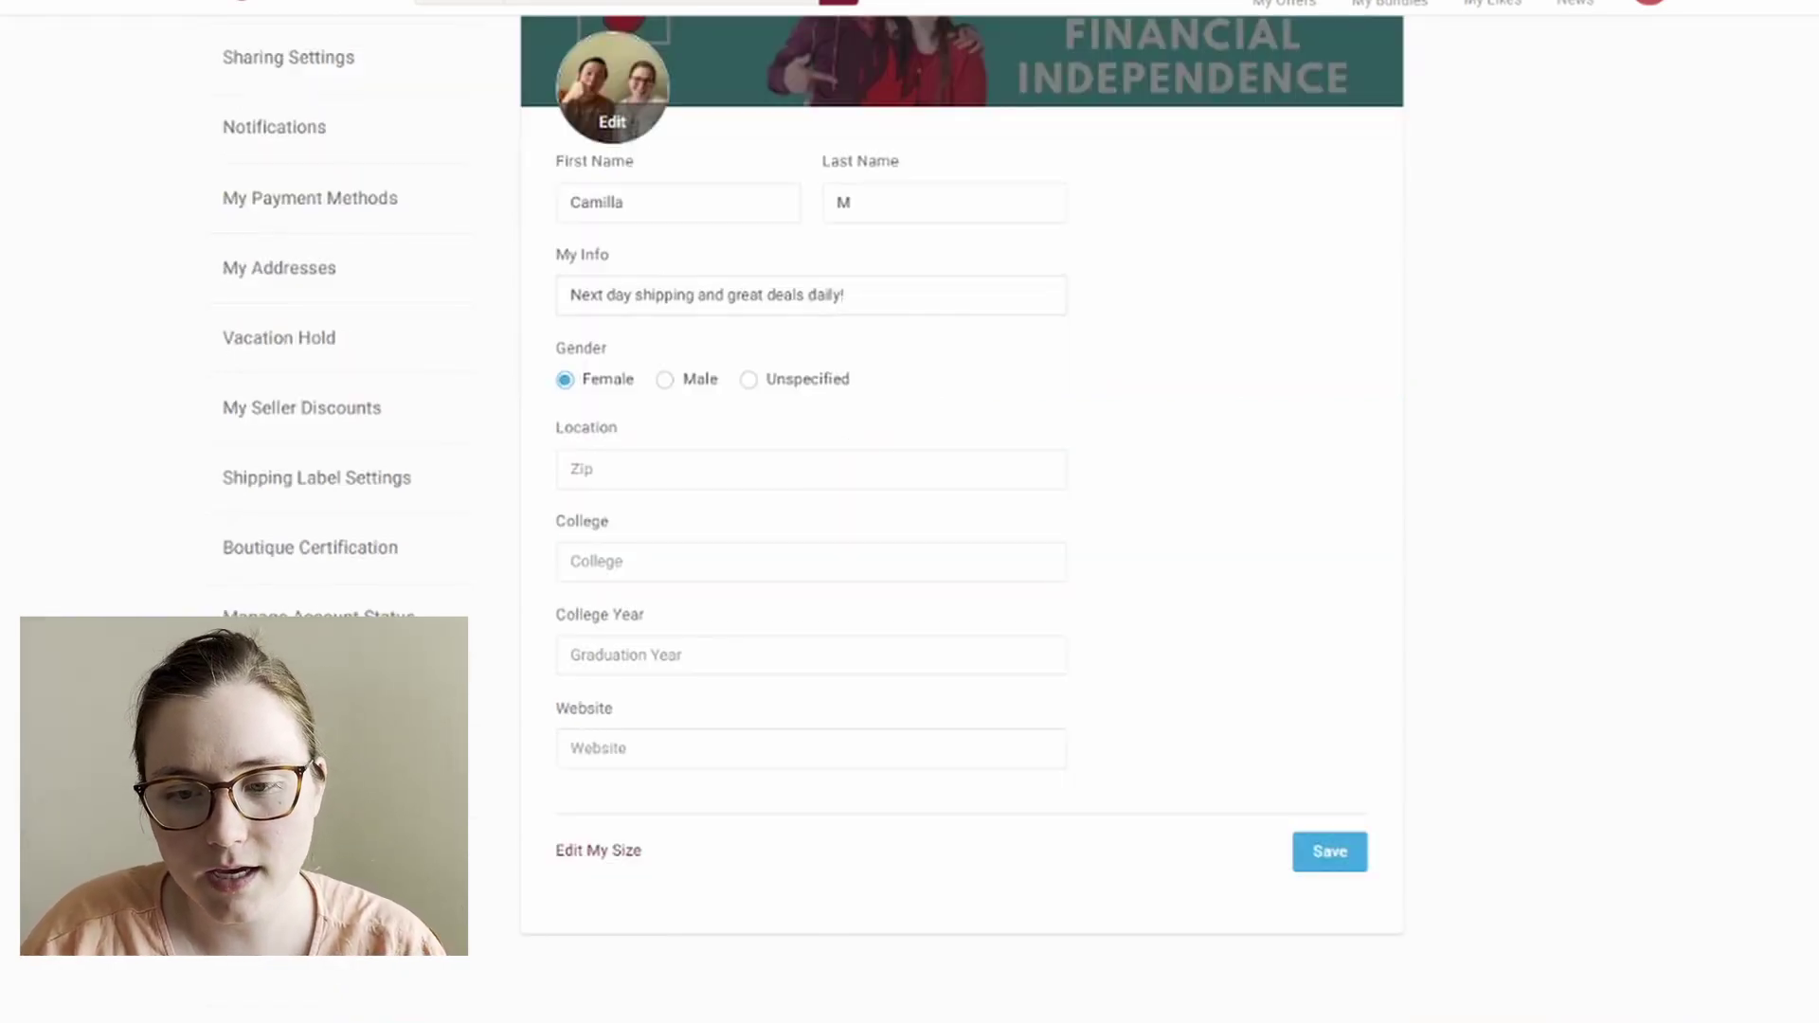
pyautogui.press('Return')
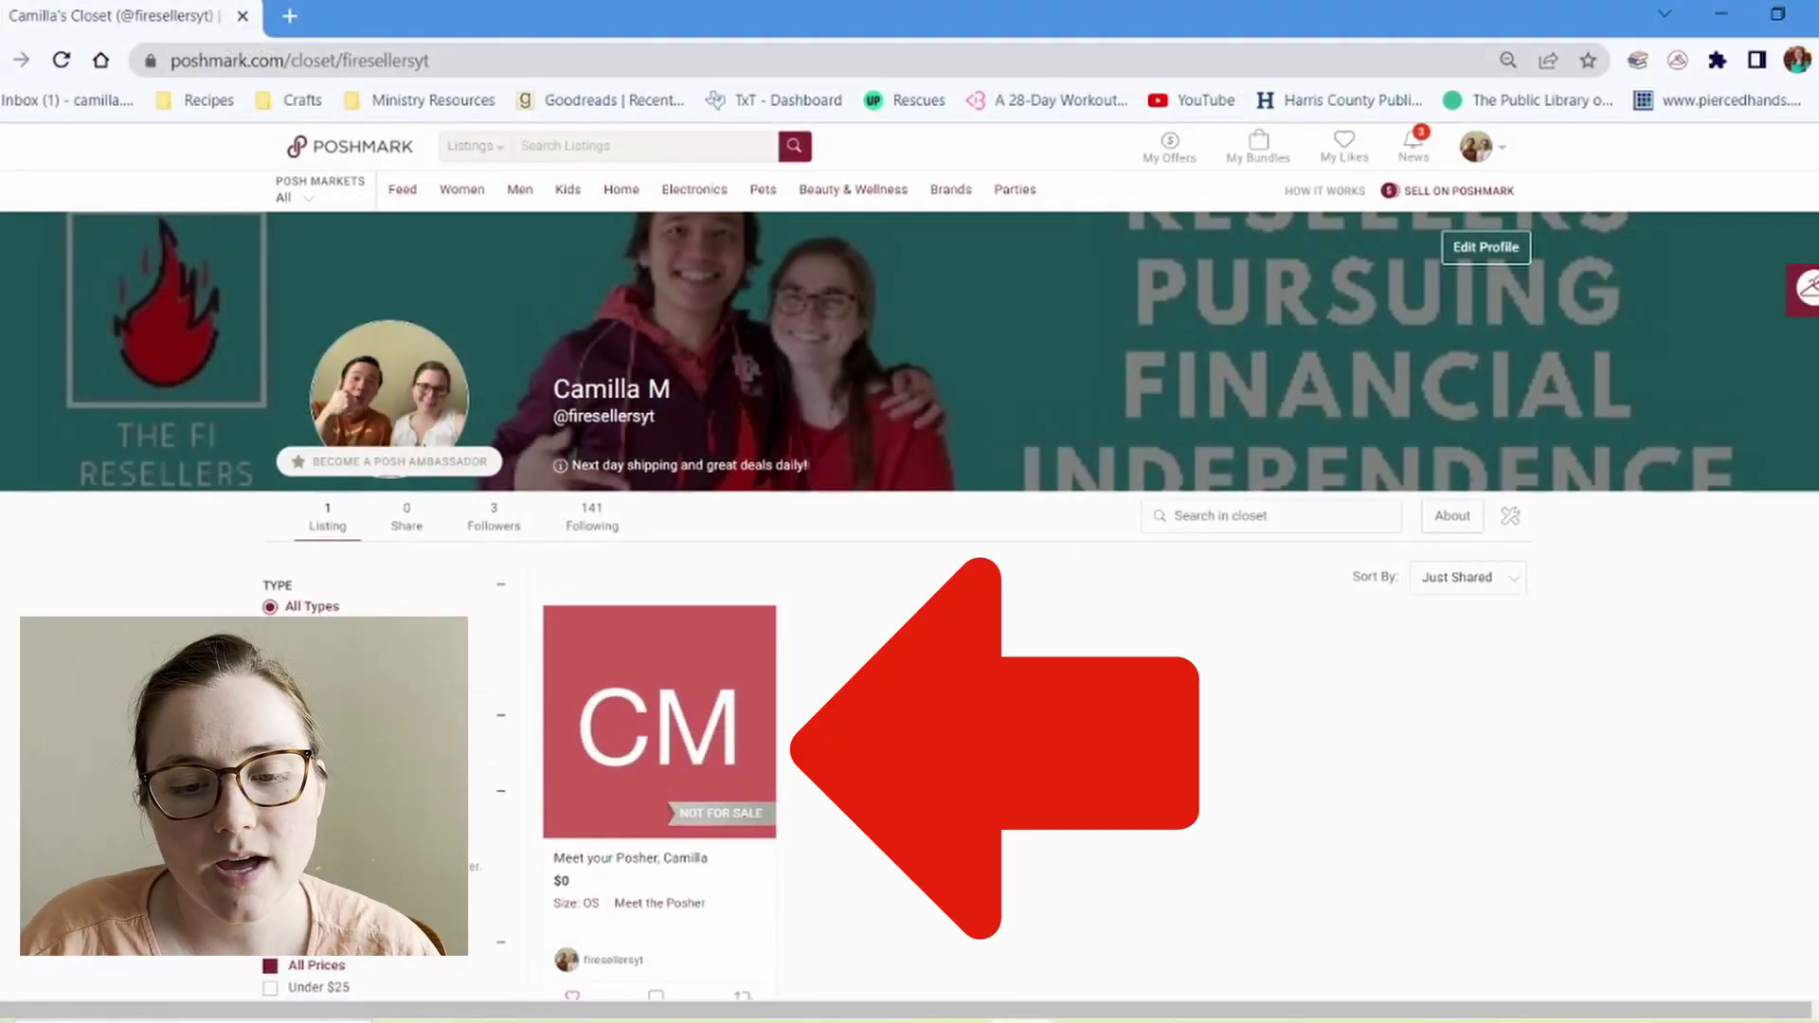
# Edit the Meet the Posher welcome listing, review fields down to Price, and continue to Share Listing
pyautogui.click(659, 720)
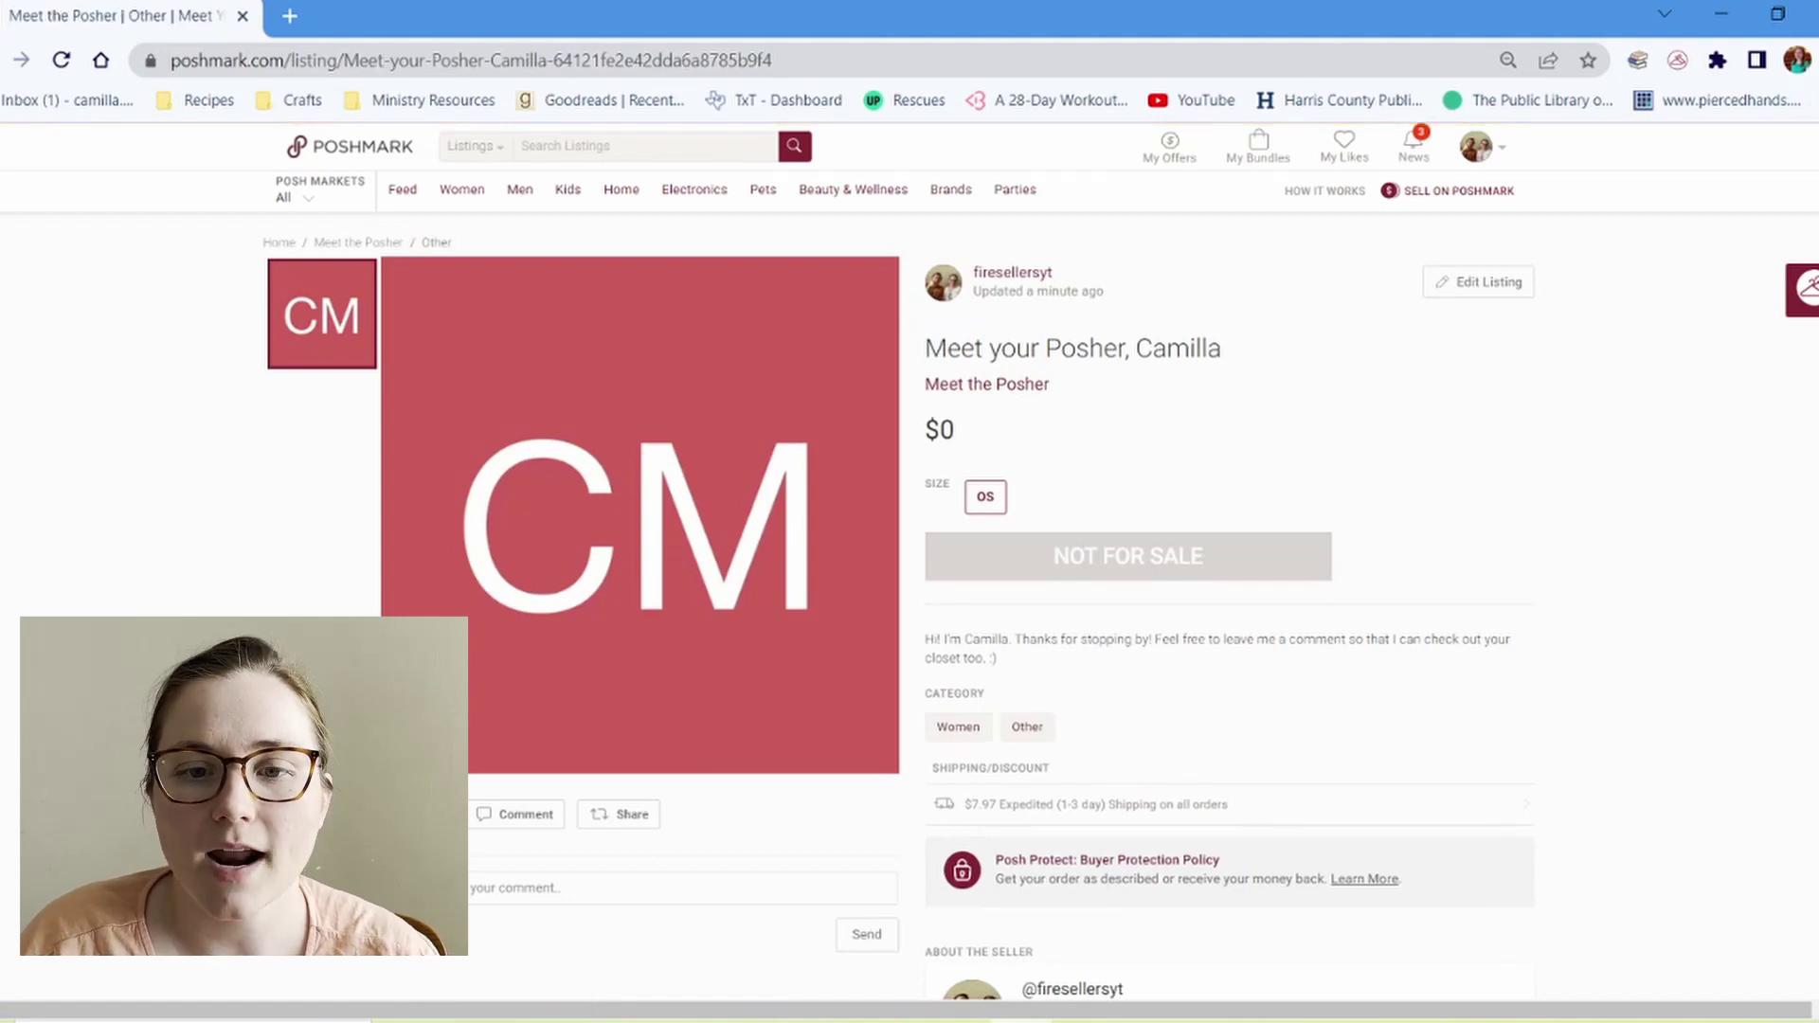
pyautogui.click(1478, 281)
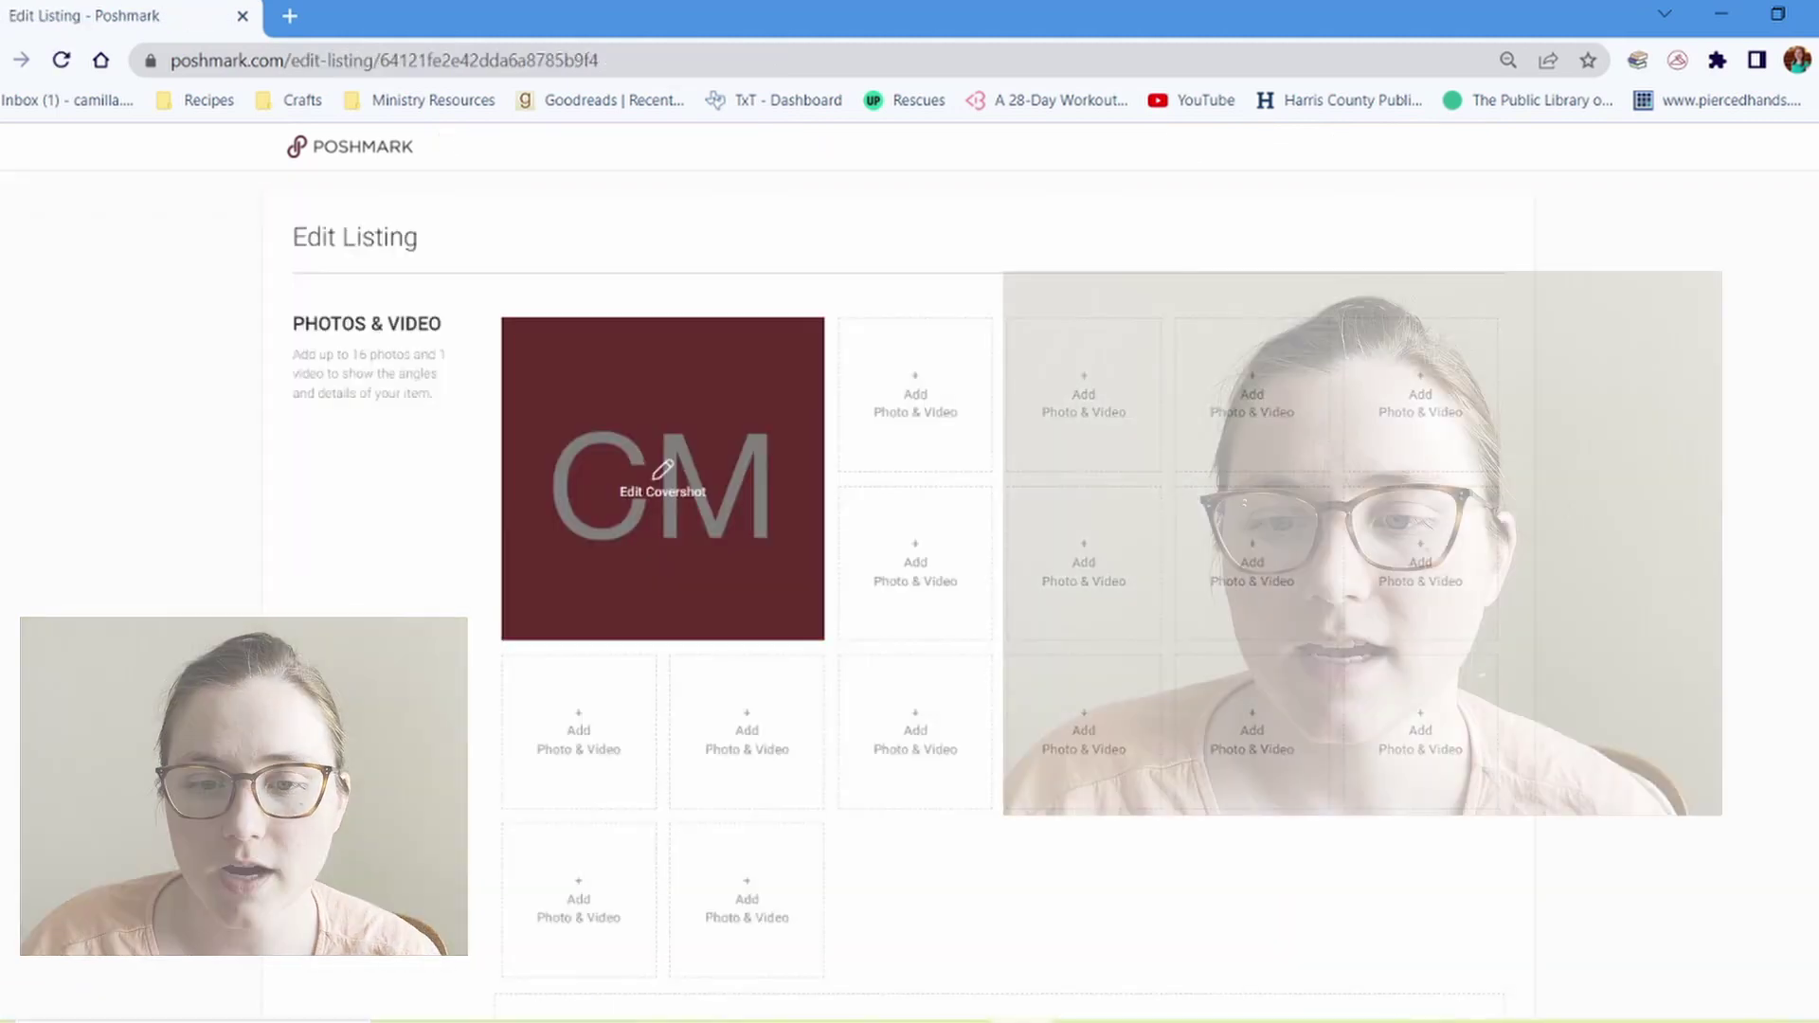
pyautogui.scroll(-7, 663, 478)
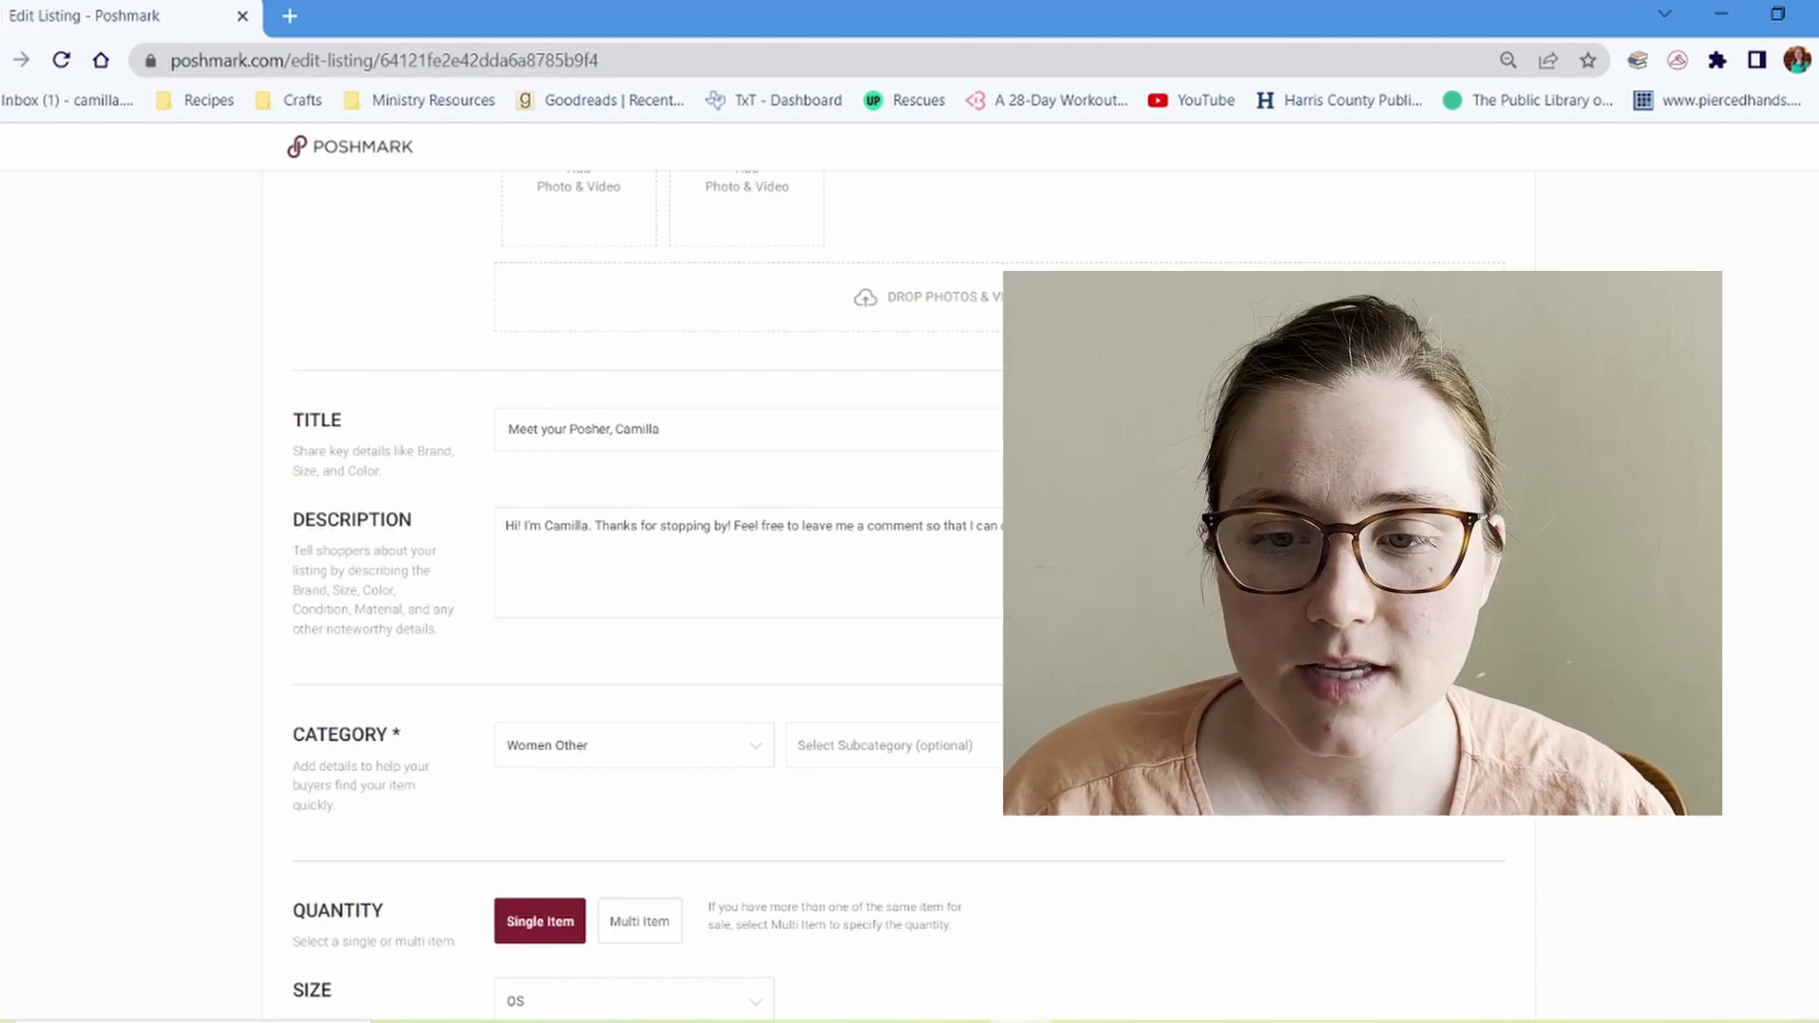
pyautogui.scroll(-5, 663, 568)
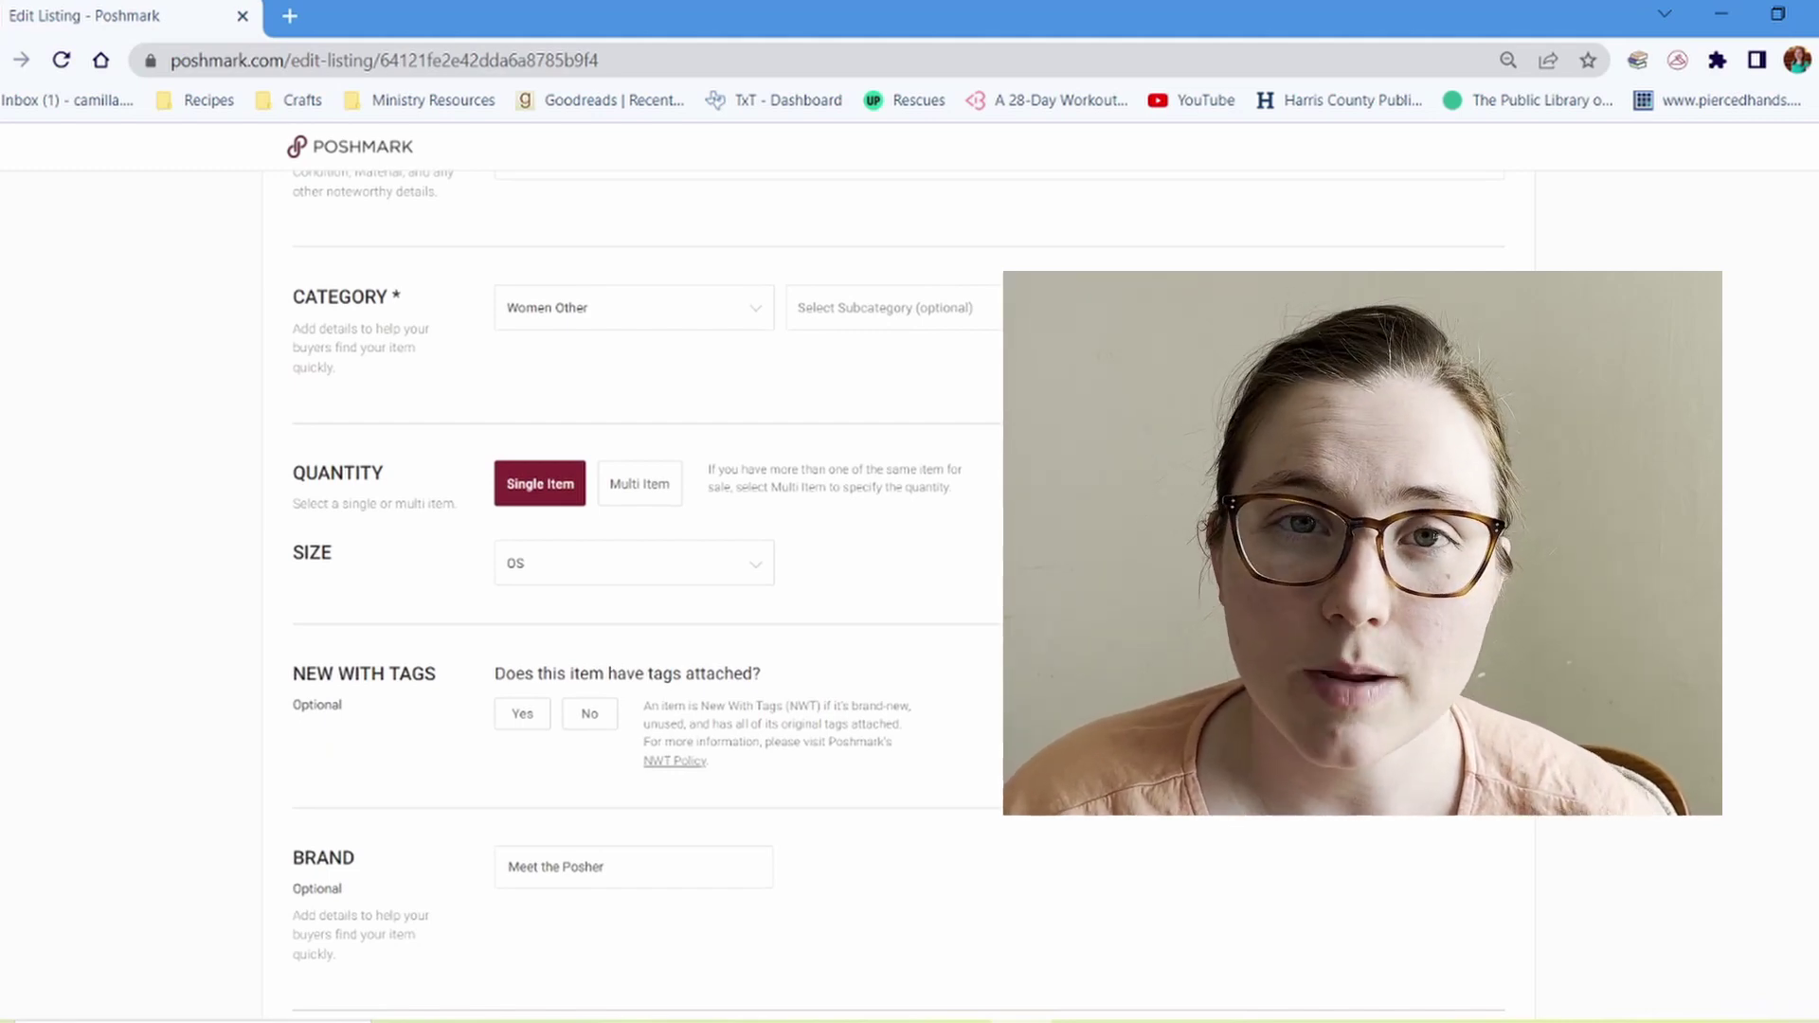
pyautogui.scroll(-13, 645, 569)
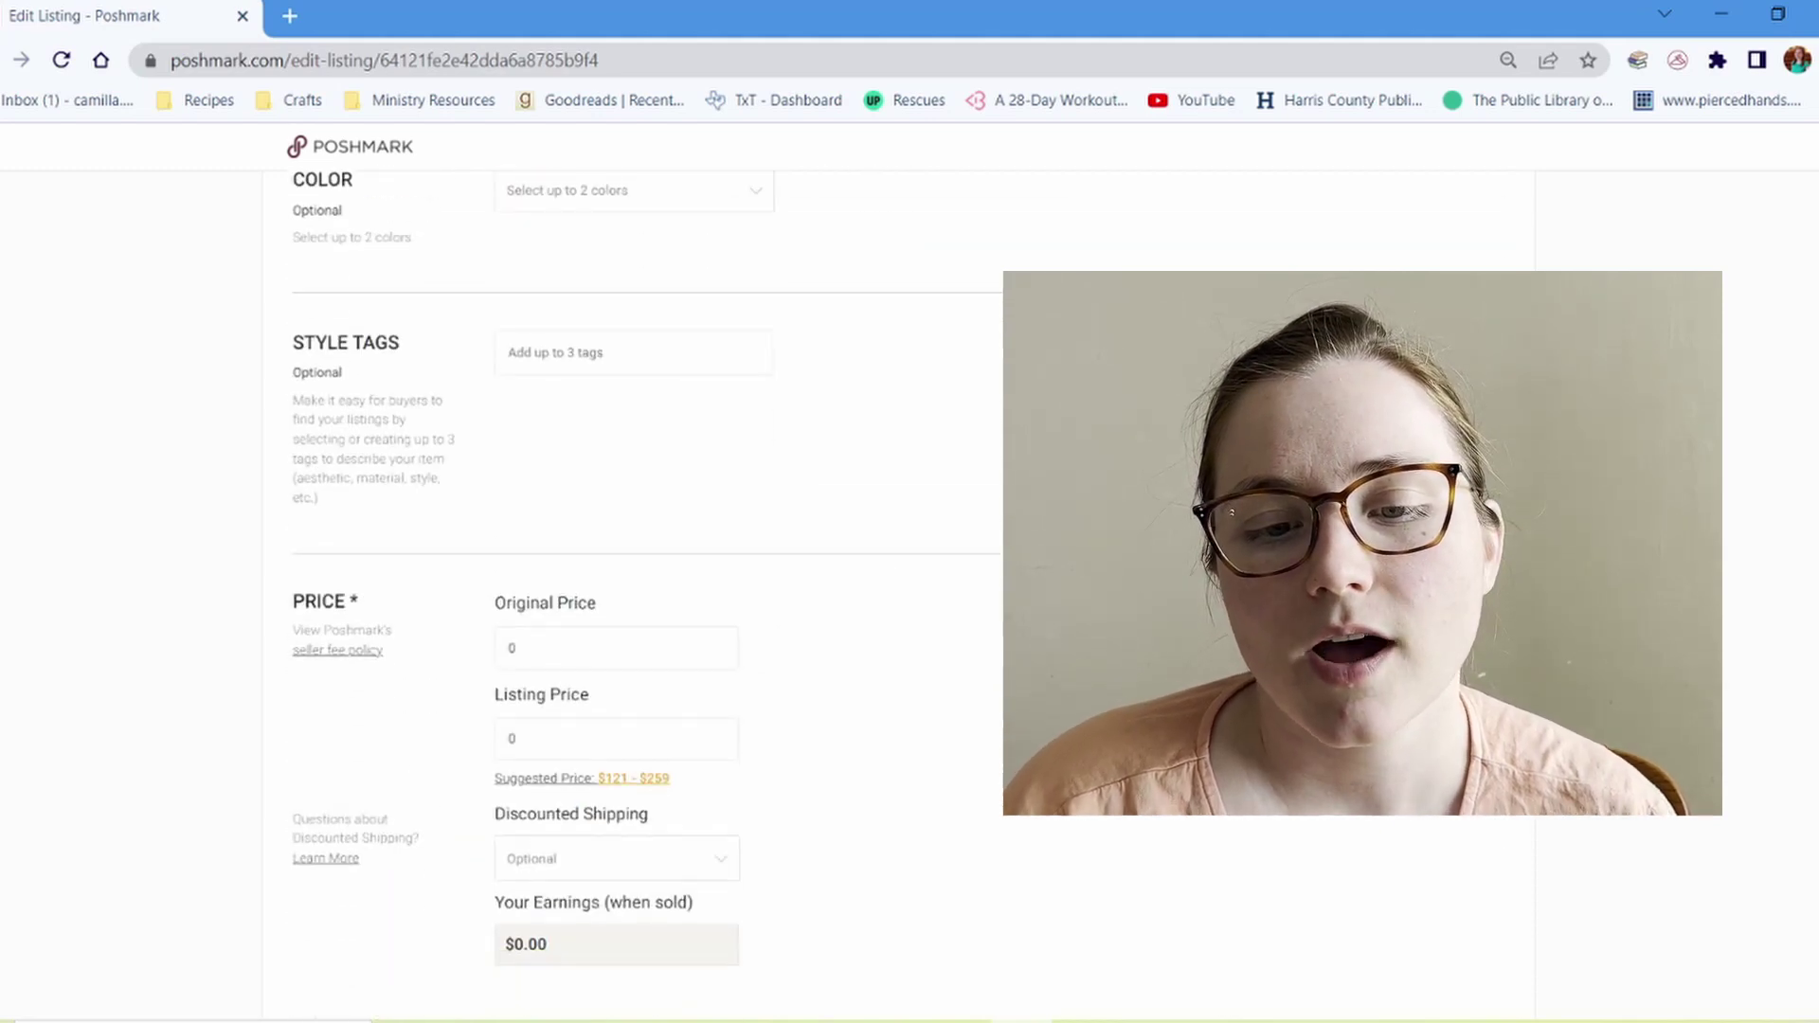
pyautogui.click(1441, 801)
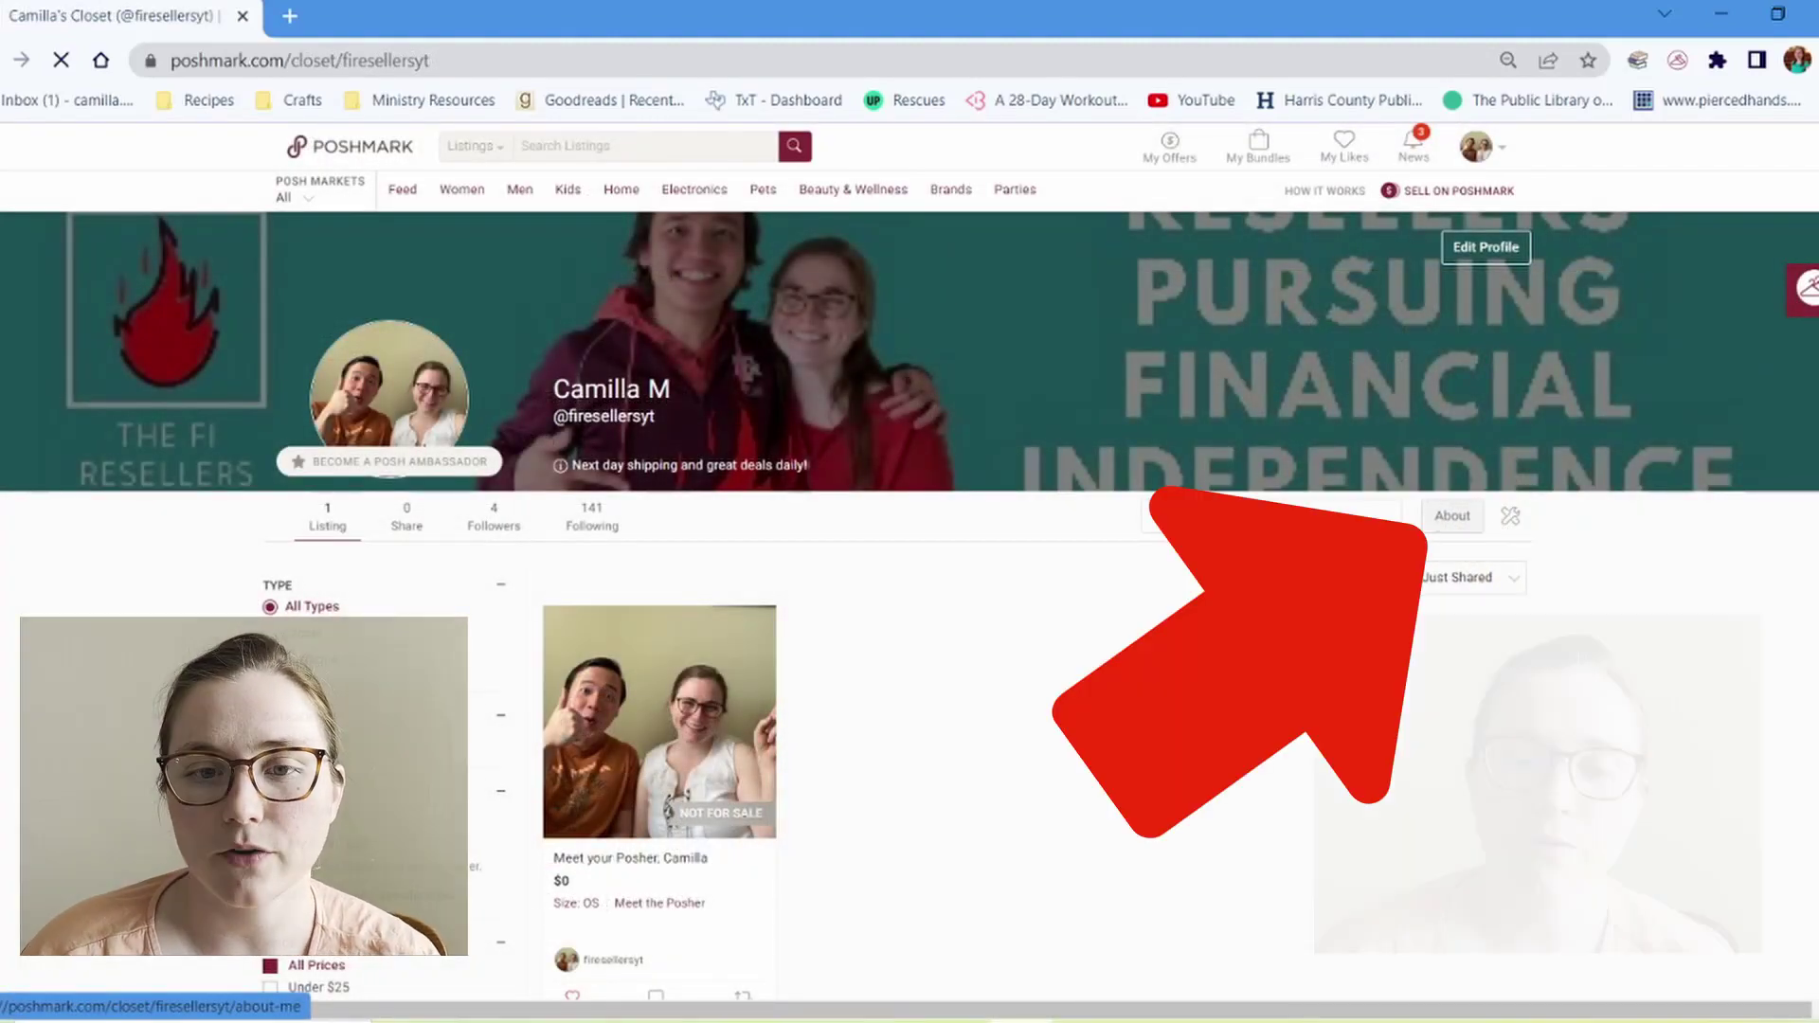
# Open the closet's About page, view Meet the Posher, and show the Given Love Notes
pyautogui.click(1452, 515)
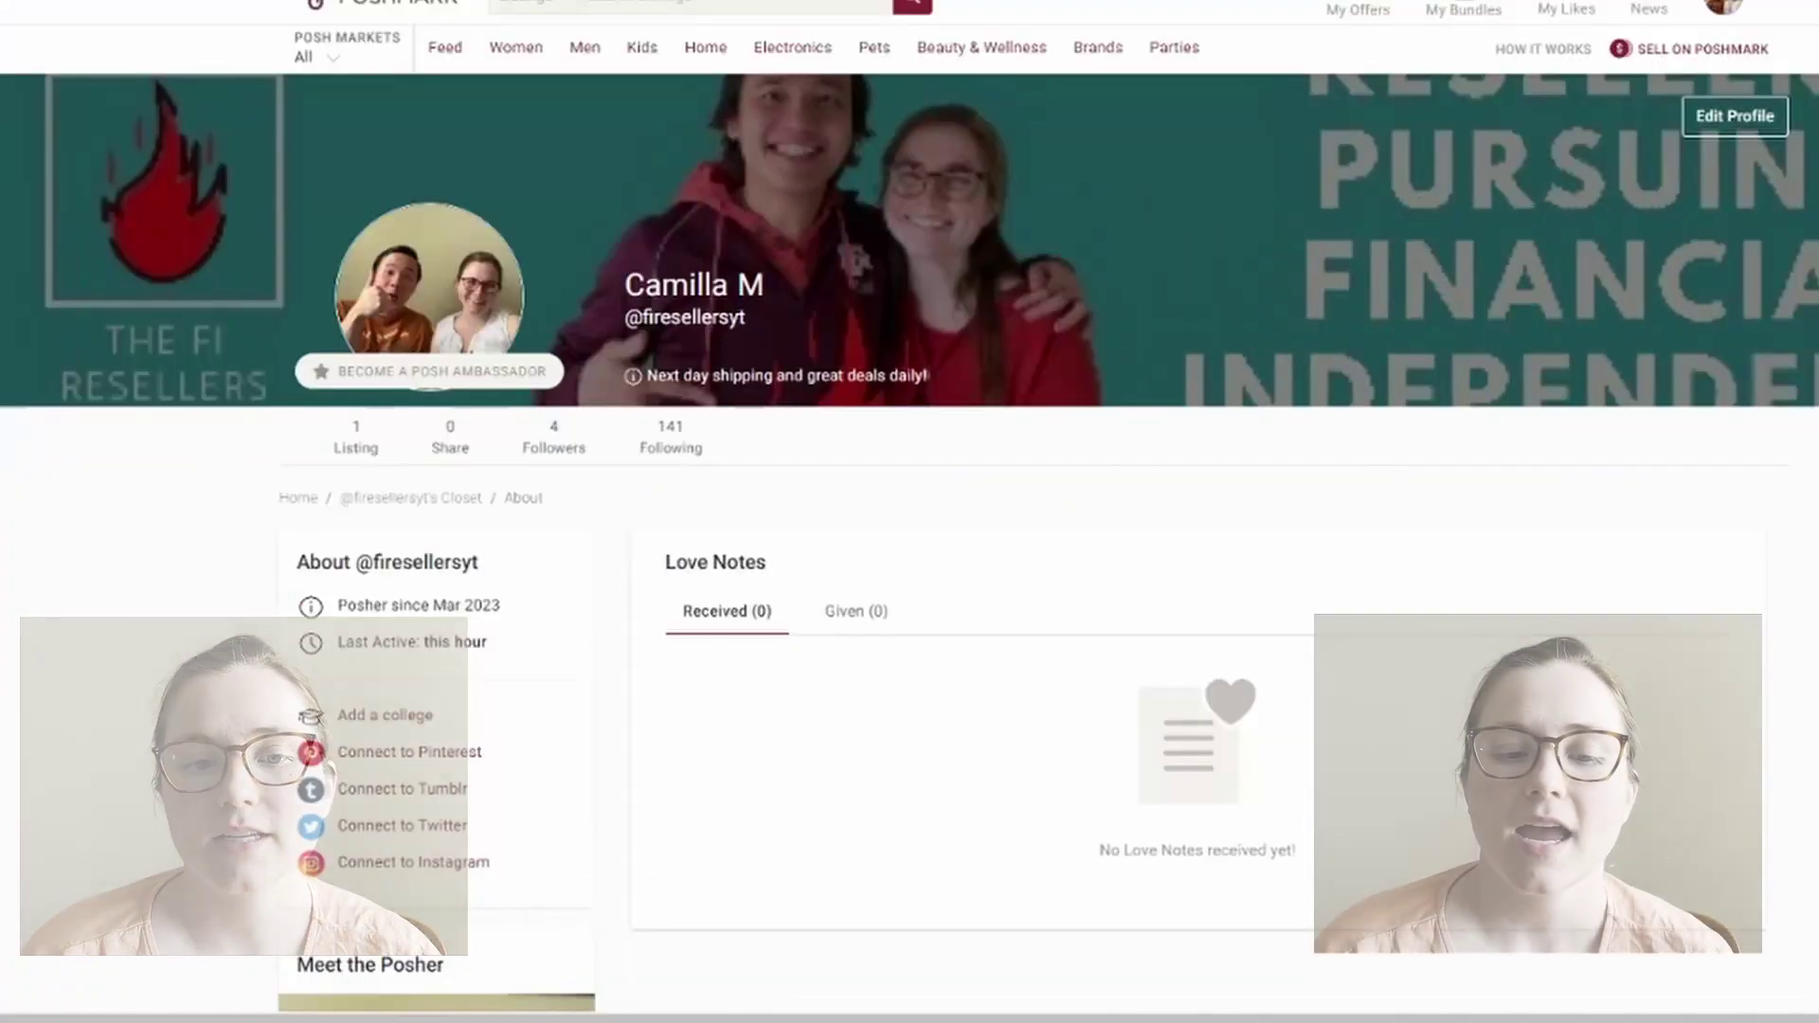
pyautogui.scroll(-4, 910, 511)
pyautogui.scroll(4, 909, 511)
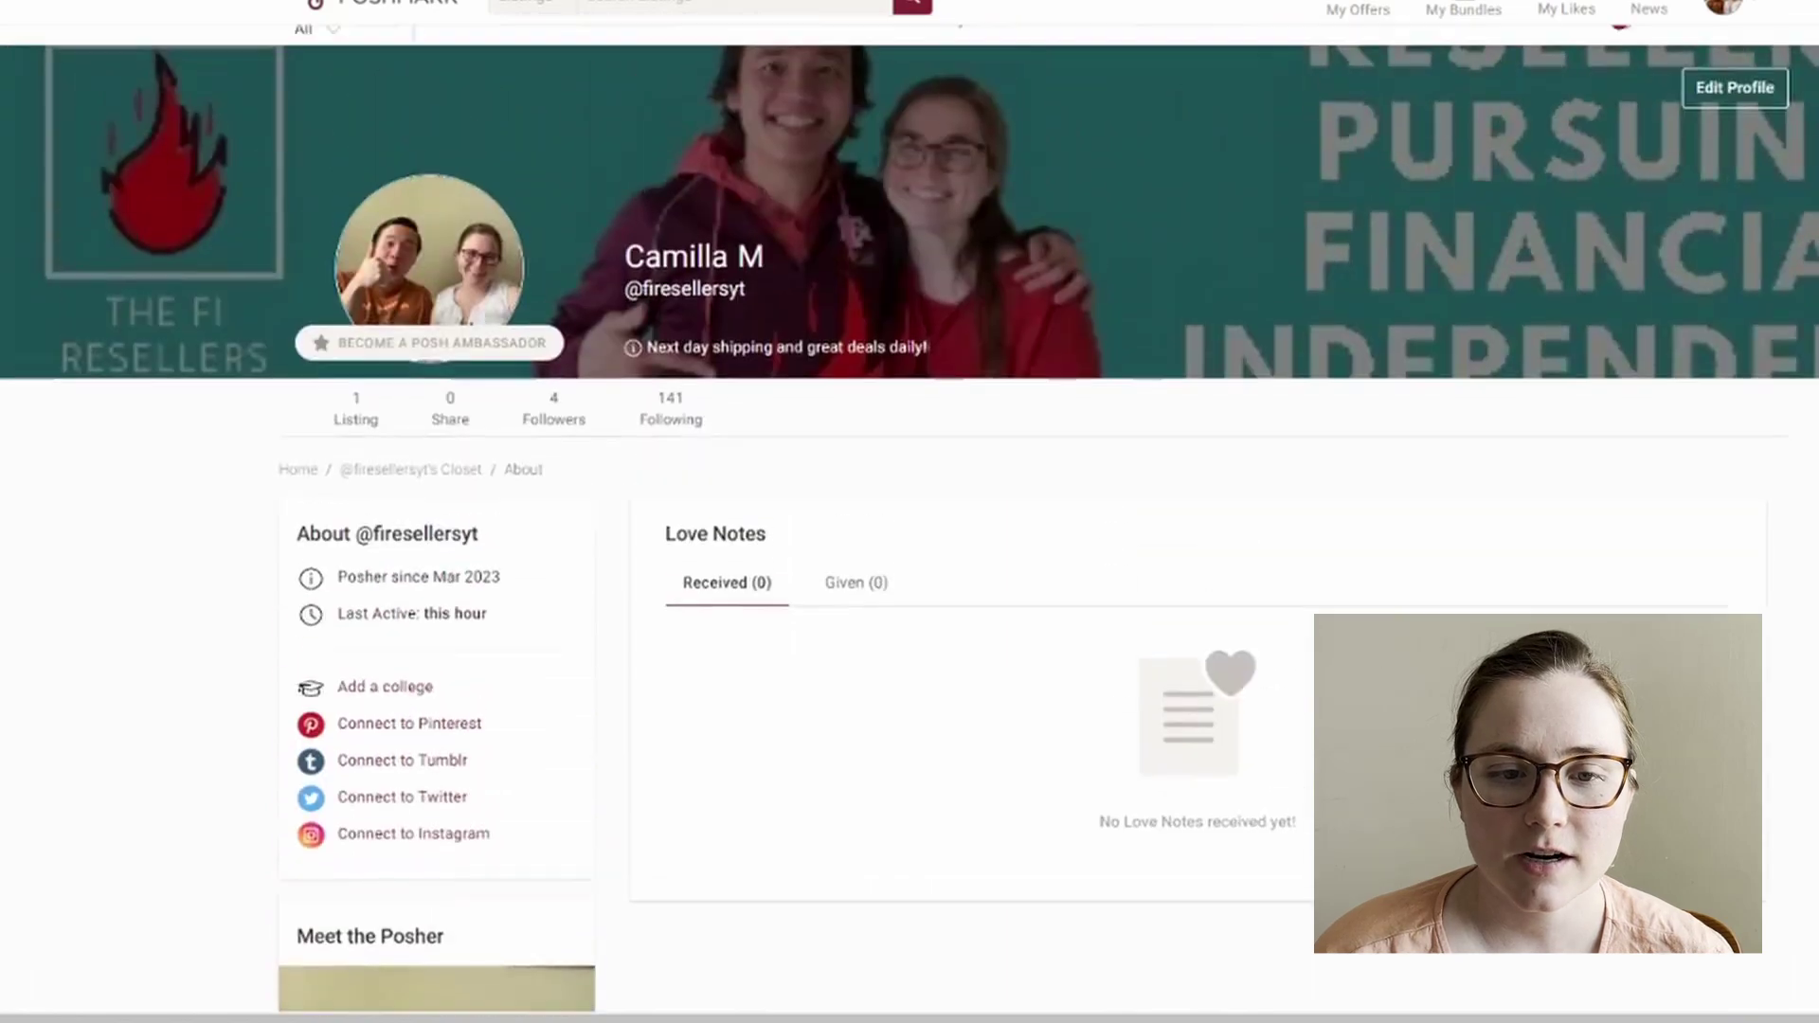
pyautogui.scroll(-3, 909, 511)
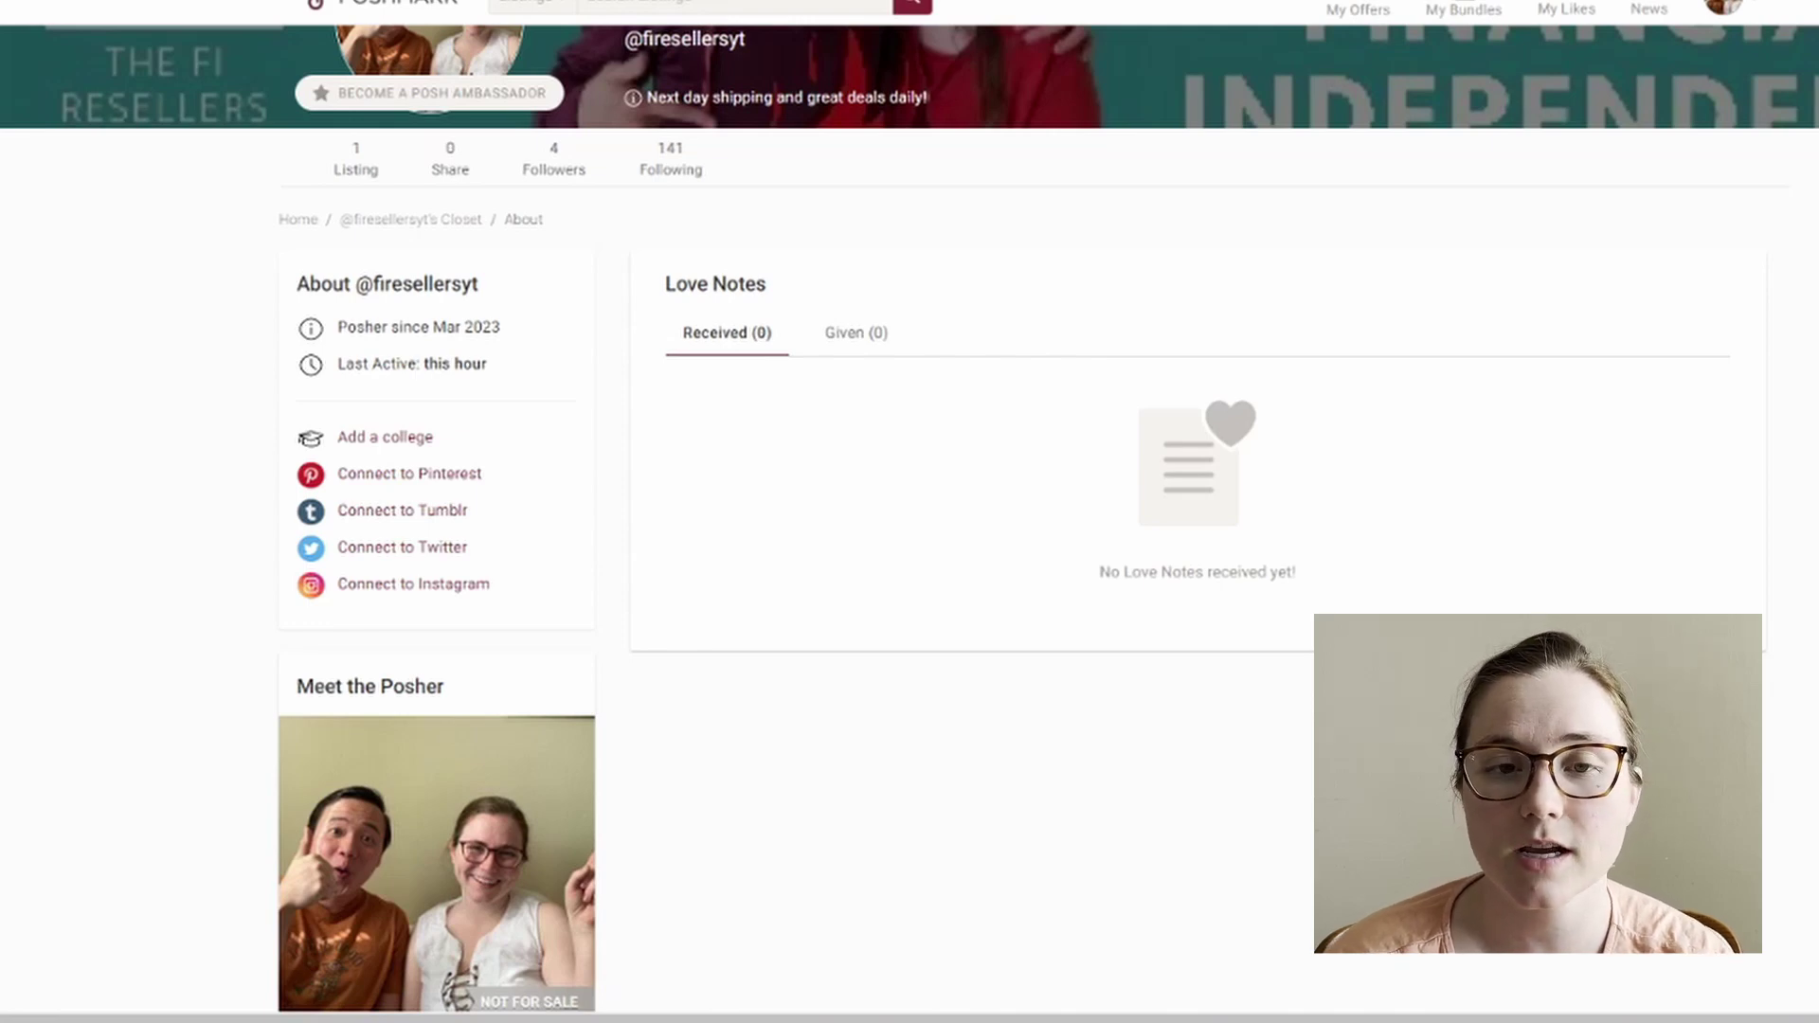
pyautogui.scroll(-3, 909, 512)
pyautogui.scroll(3, 909, 518)
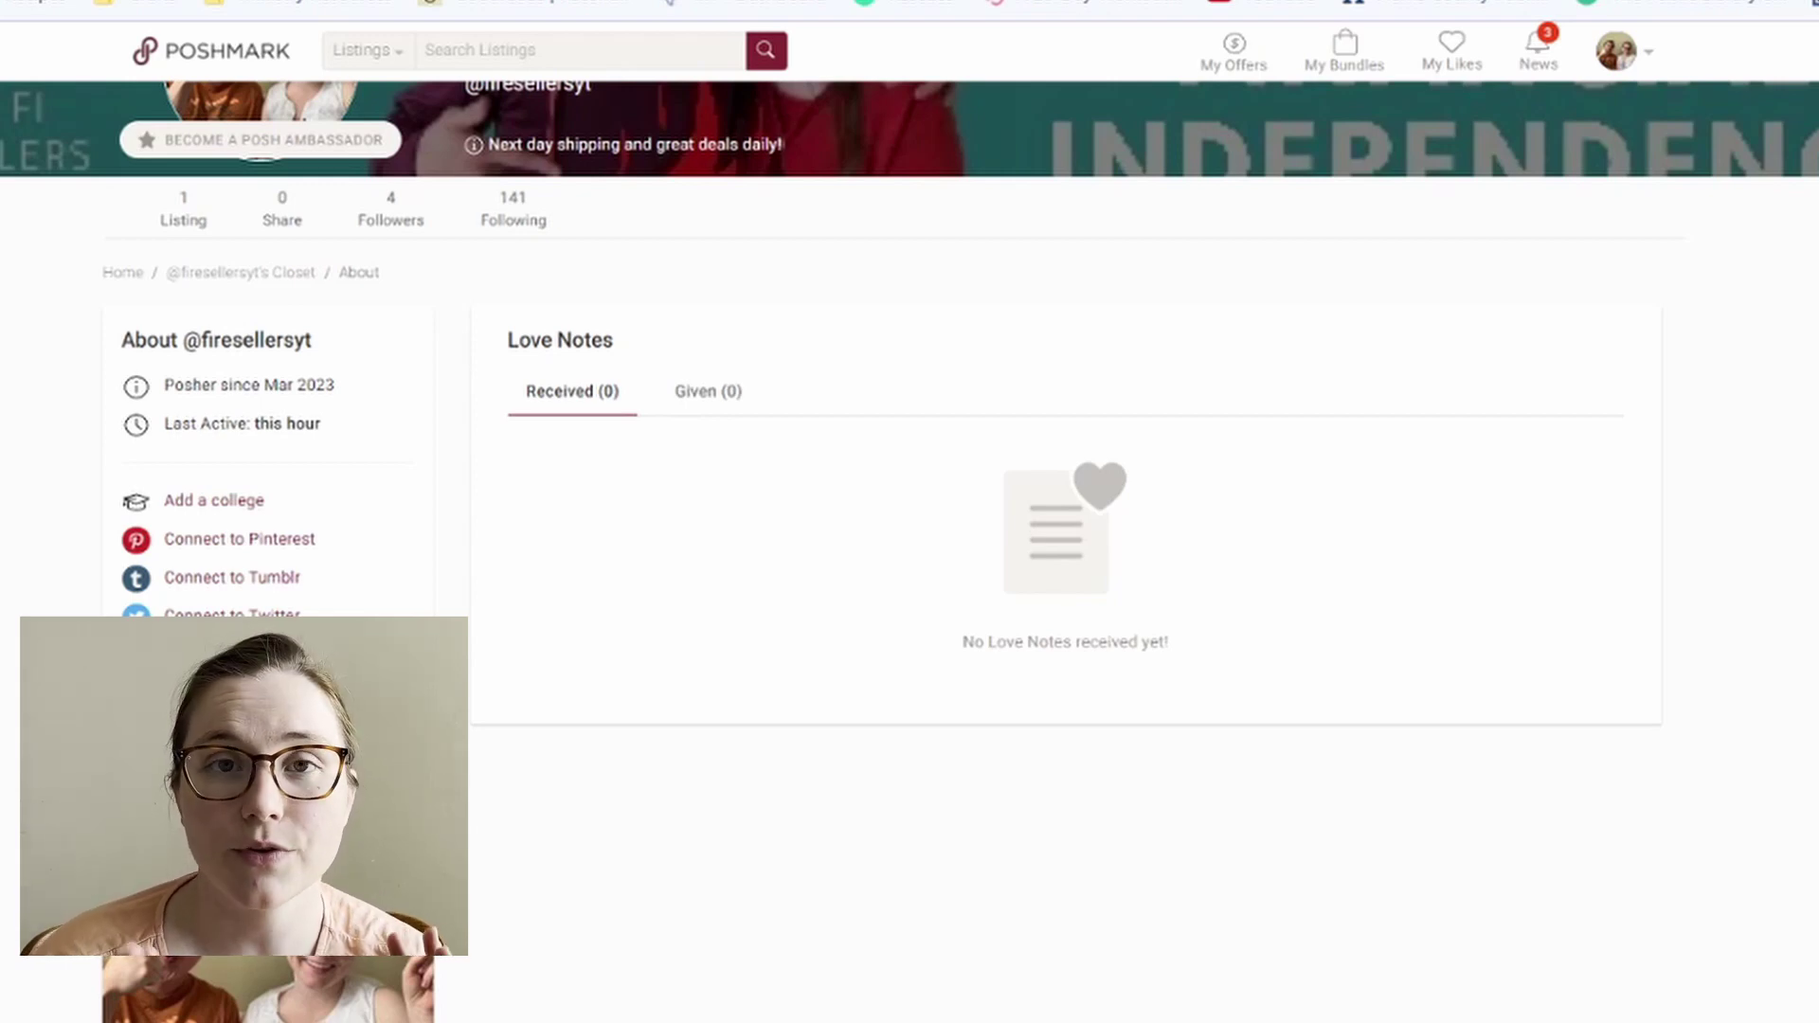
pyautogui.click(707, 391)
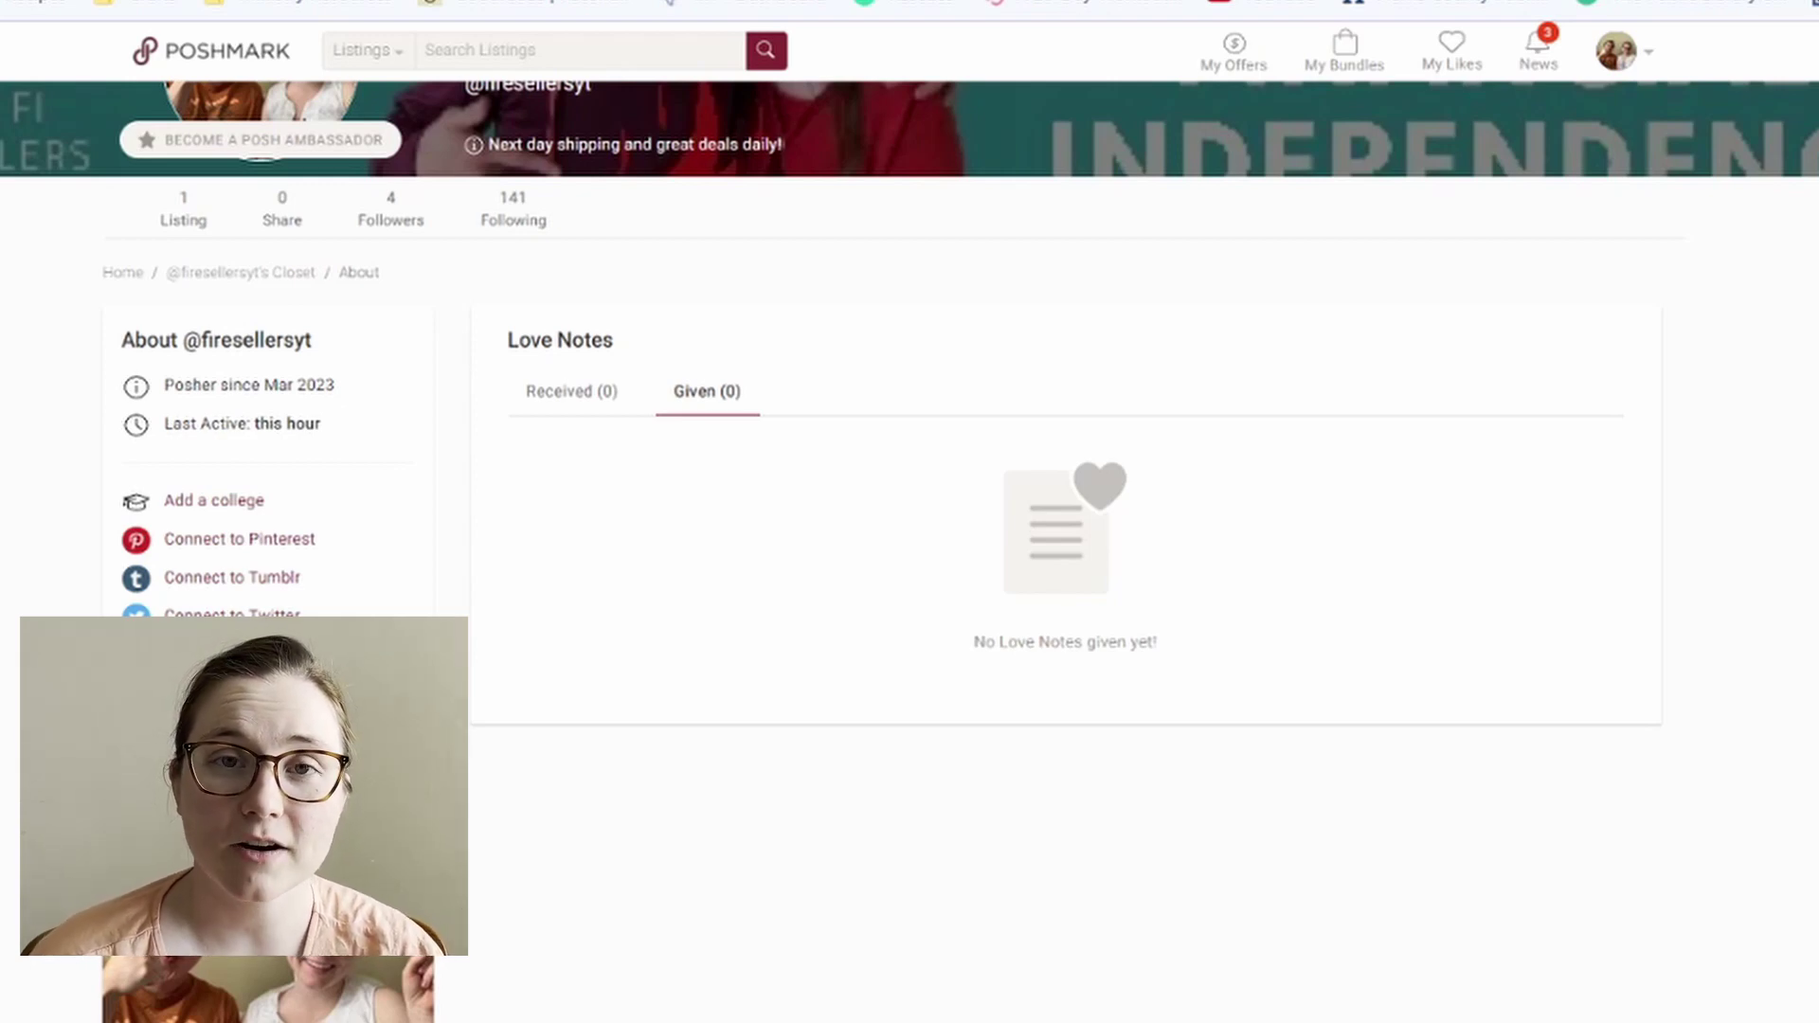
# Switch the Love Notes list back to Received
pyautogui.click(571, 392)
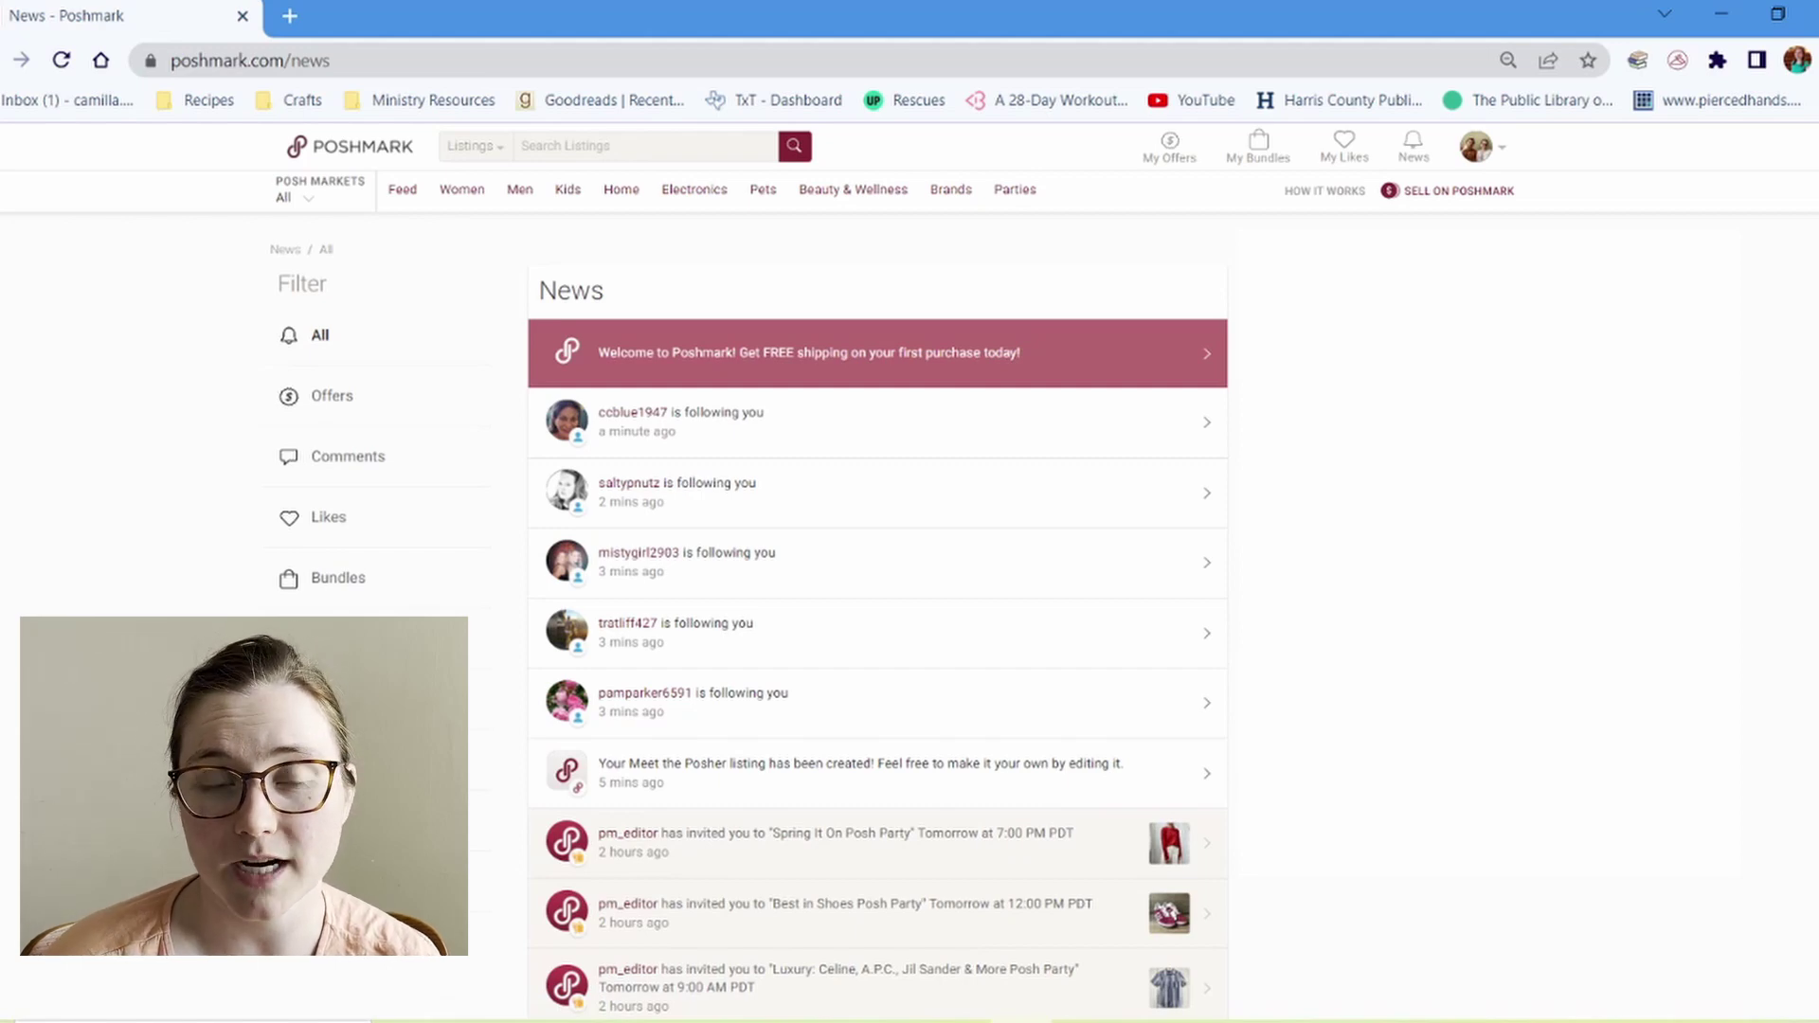
# Reload the News feed, then review the email settings under Account Settings > Notifications
pyautogui.press('F5')
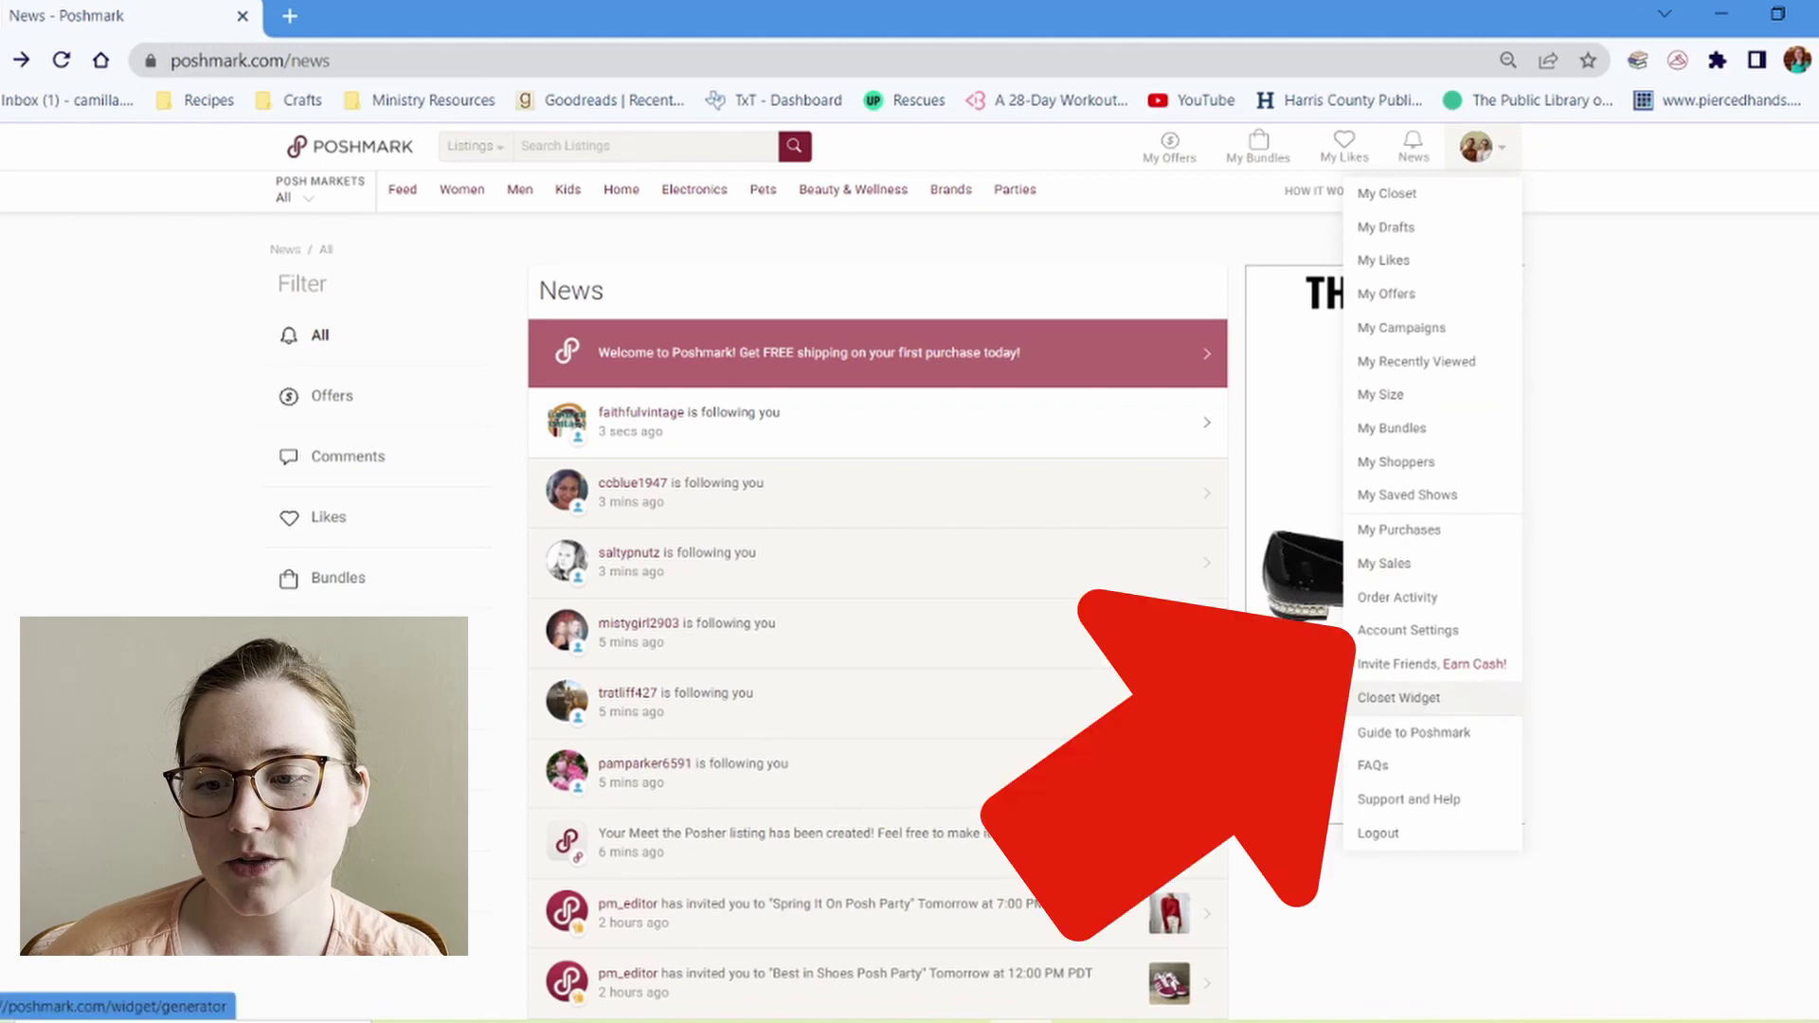
pyautogui.click(1407, 630)
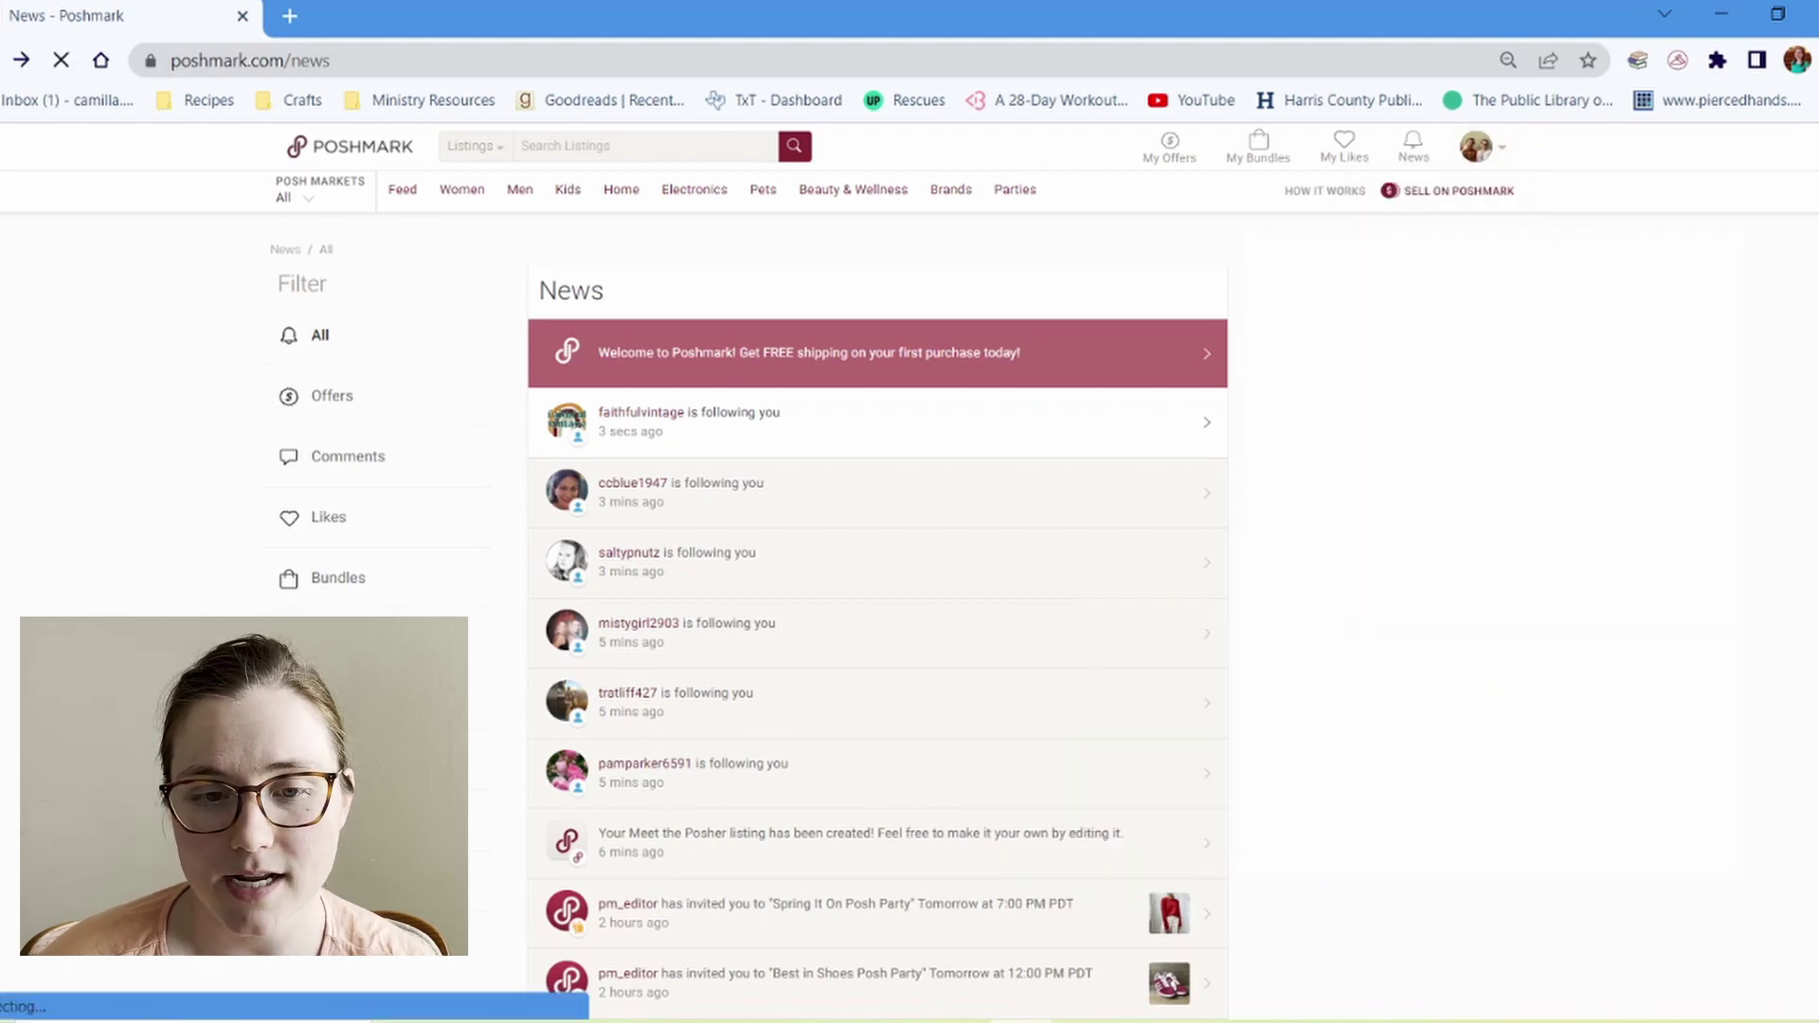
pyautogui.click(322, 501)
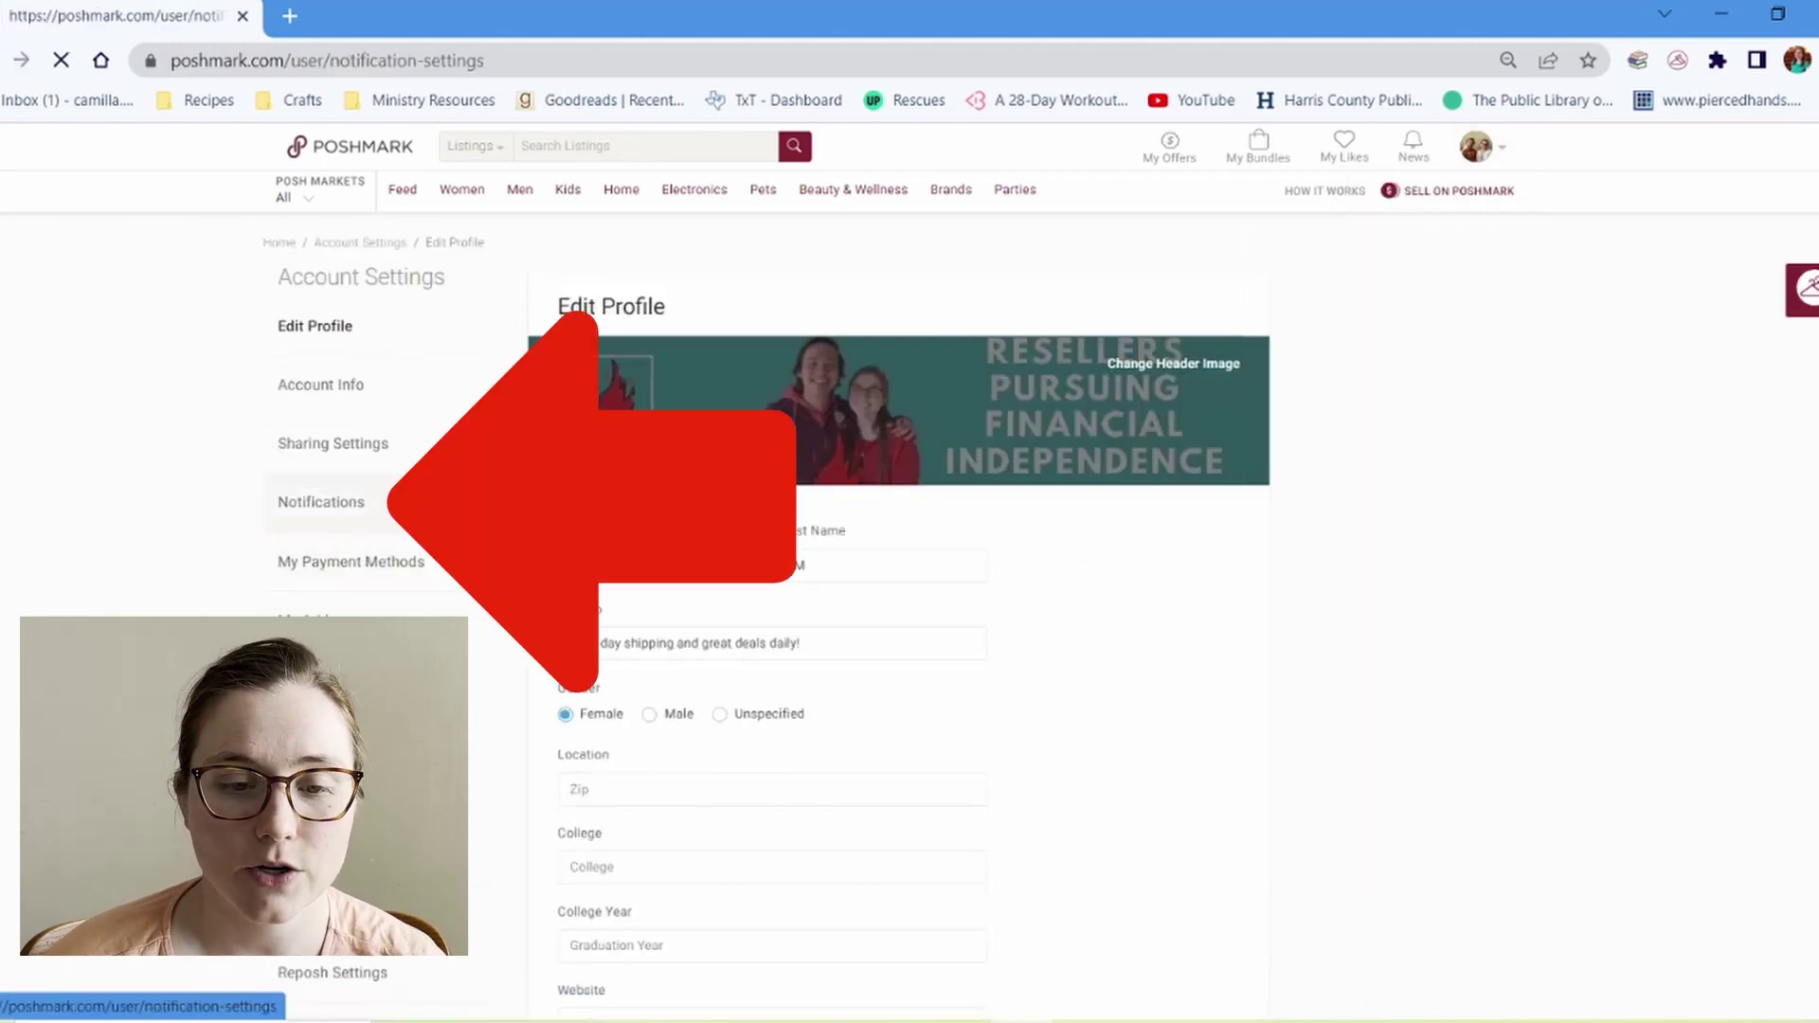
pyautogui.scroll(-2, 909, 587)
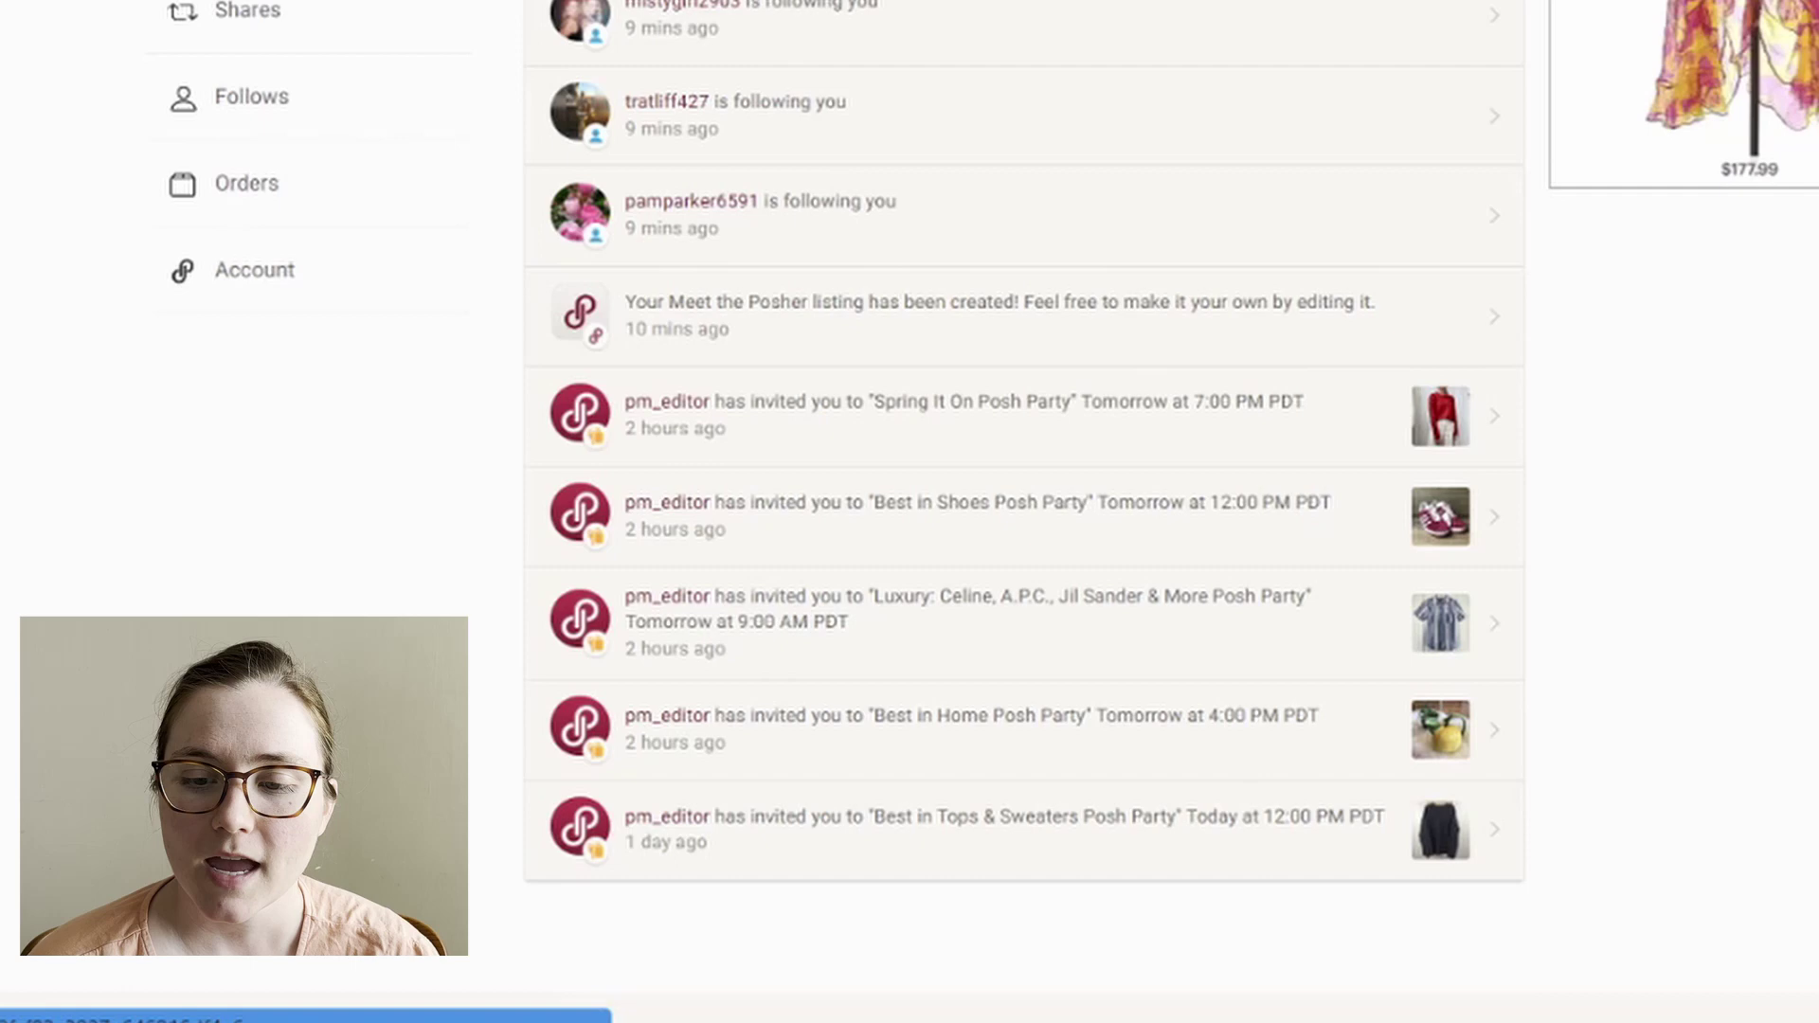
# Open the Best in Tops & Sweaters Posh Party invitation from News, then the account menu
pyautogui.click(1004, 829)
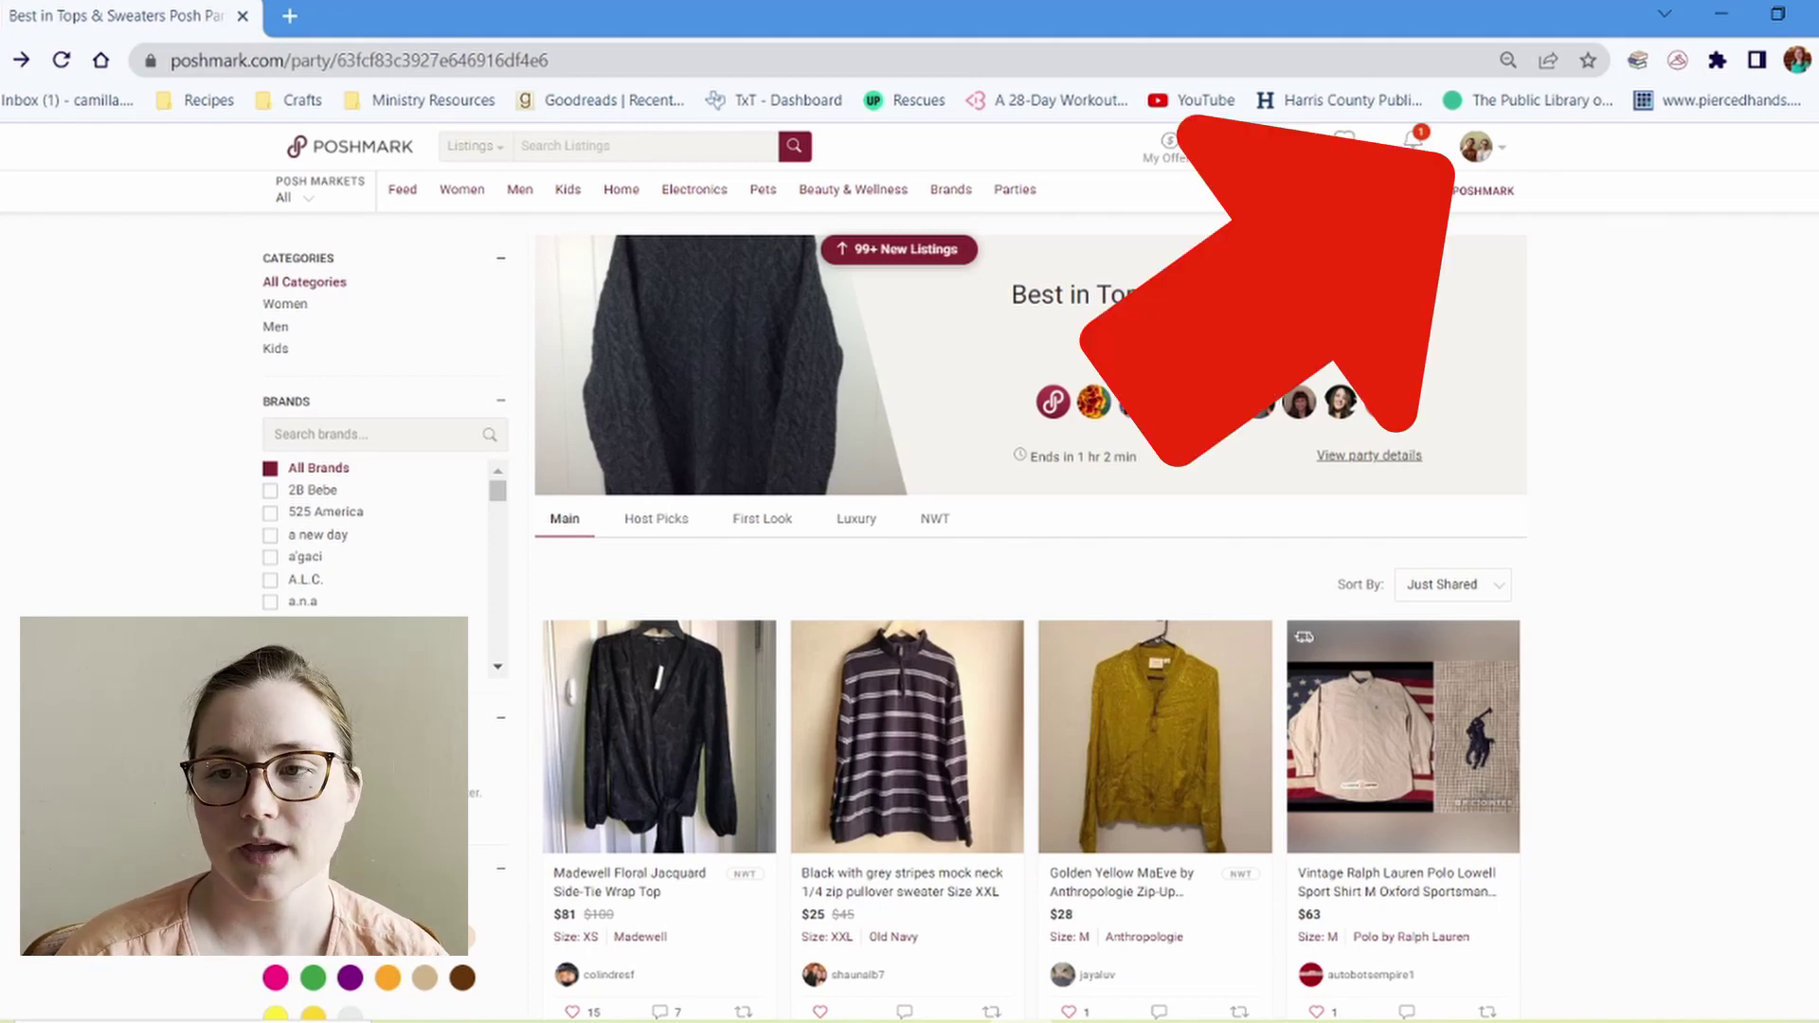
pyautogui.click(1476, 147)
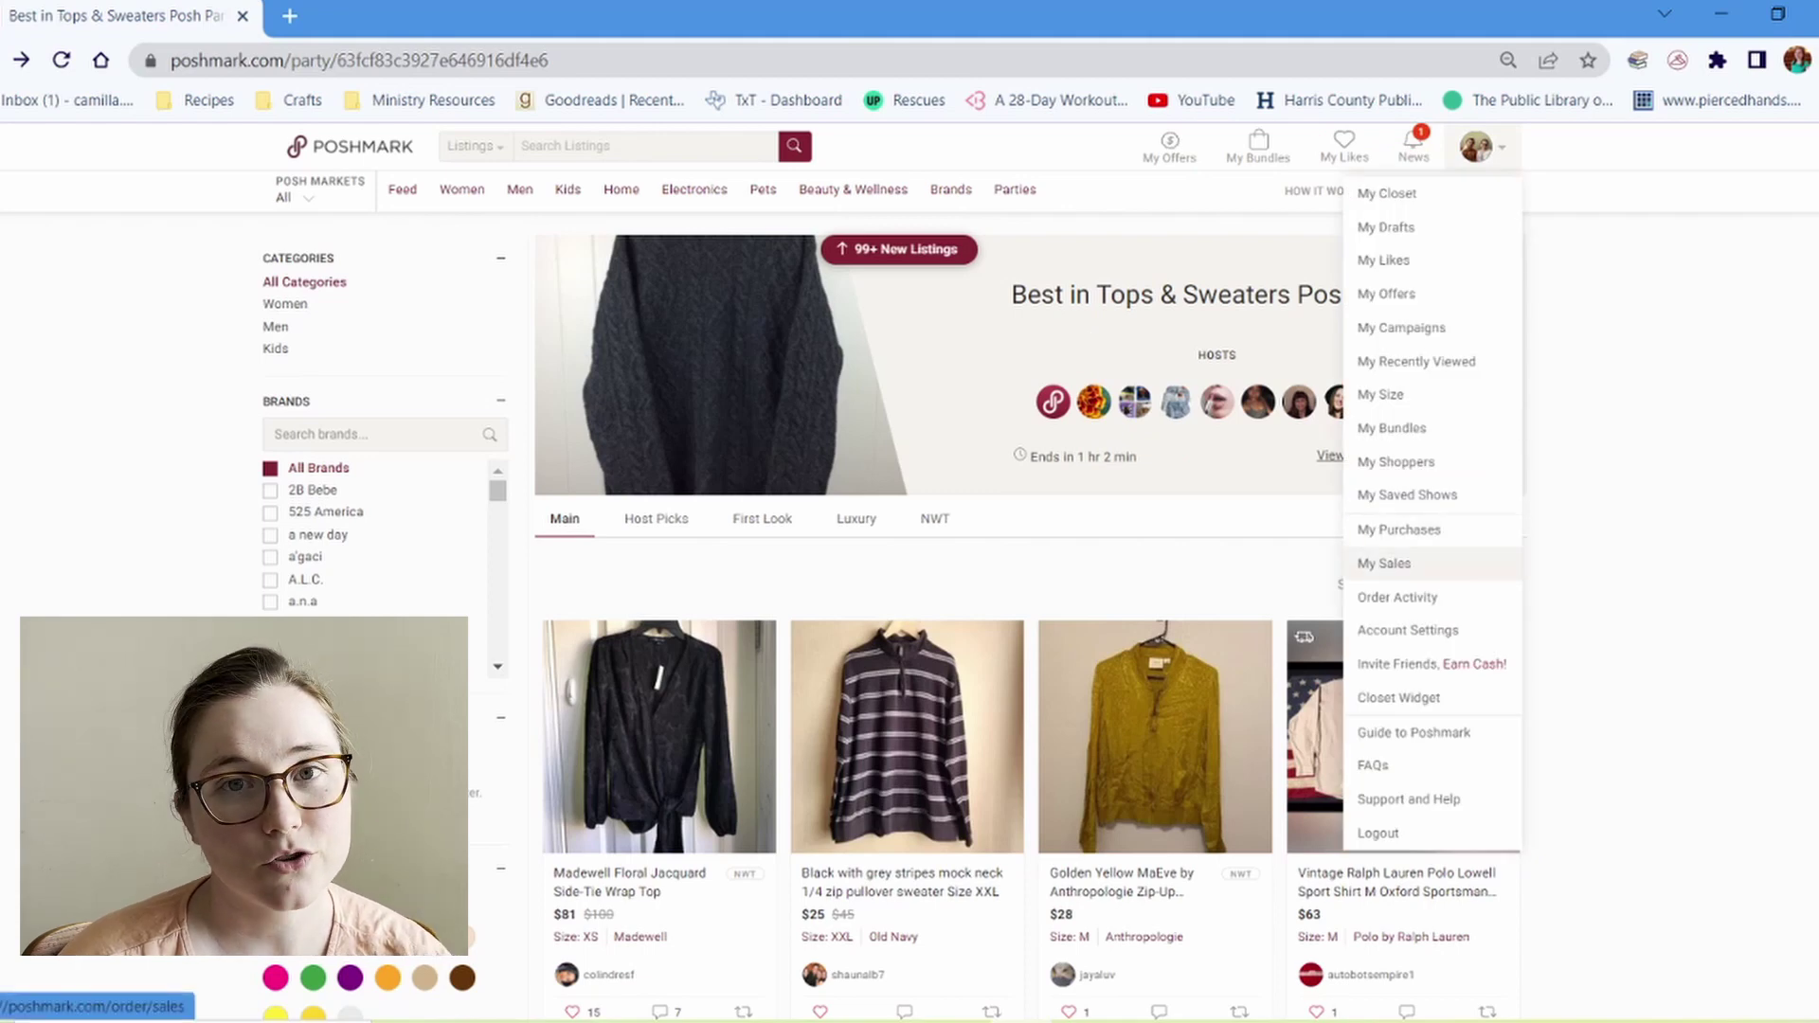
# Go to My Sales in Order Activity from the account menu
pyautogui.click(1384, 563)
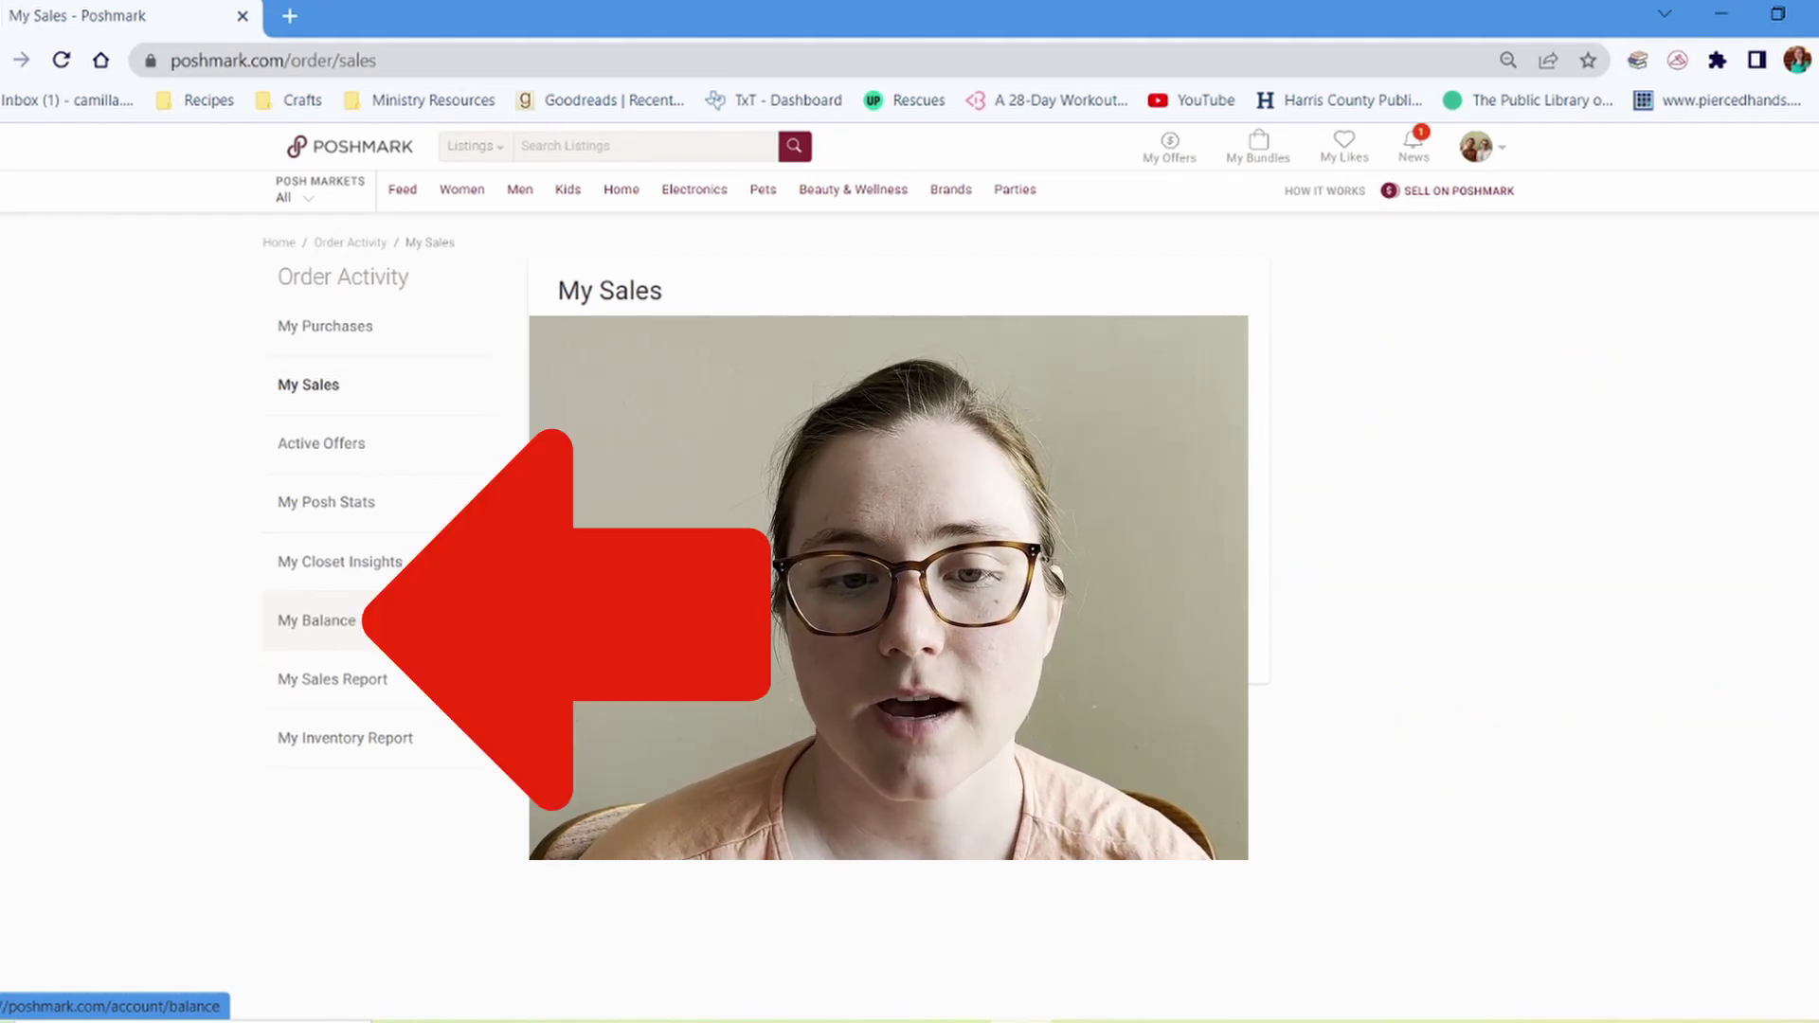
# Open the My Balance page from the Order Activity sidebar to redeem funds
pyautogui.click(317, 620)
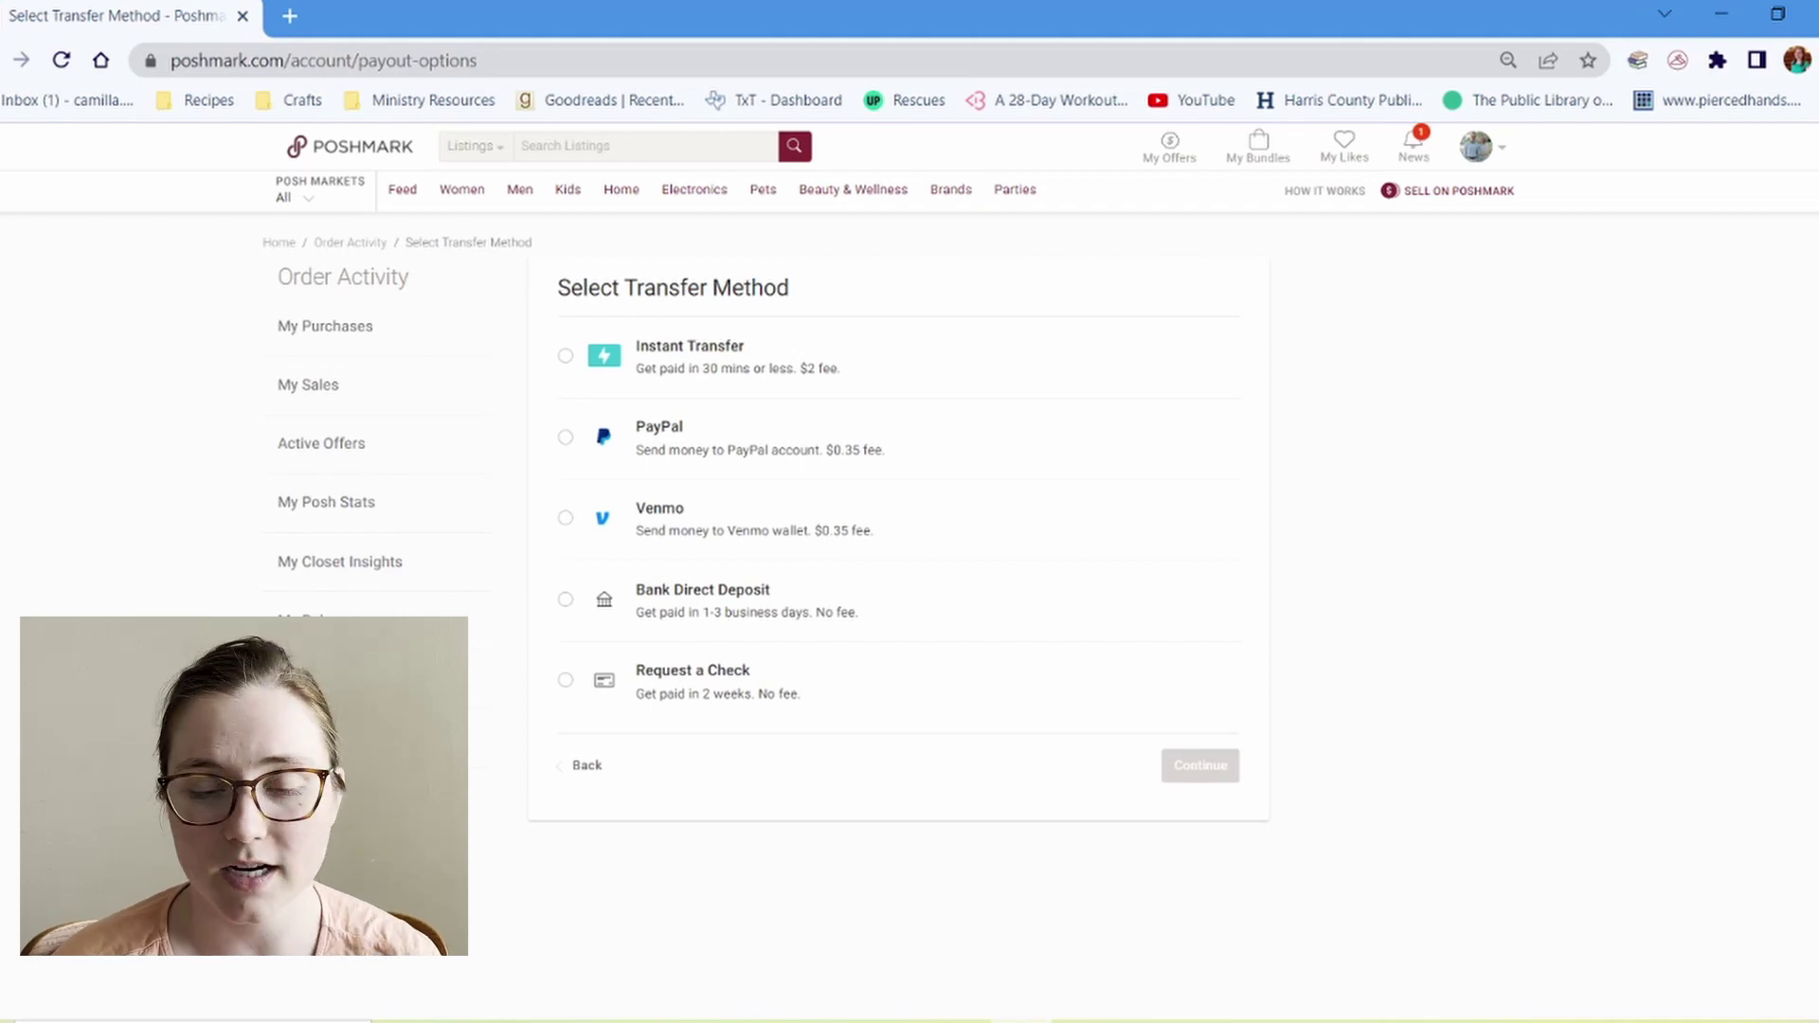
# Pick Bank Direct Deposit as the payout method for the $137.45 redemption
pyautogui.click(566, 598)
pyautogui.click(1200, 765)
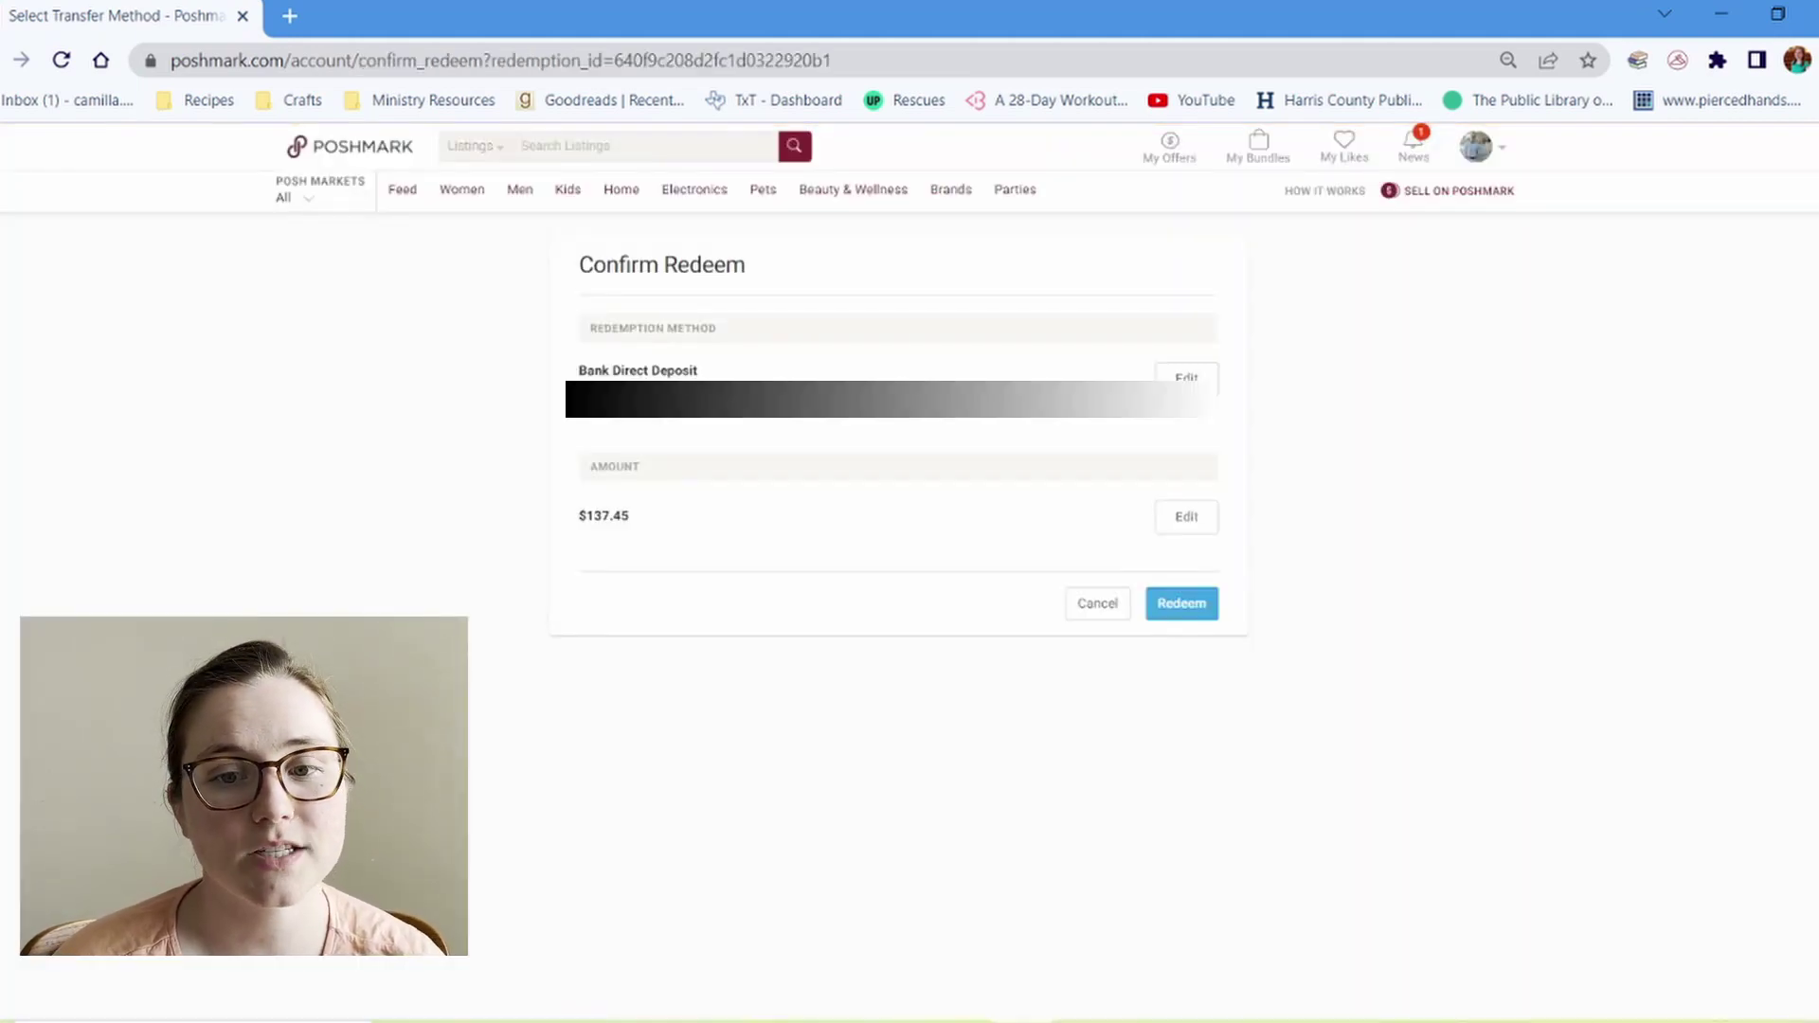